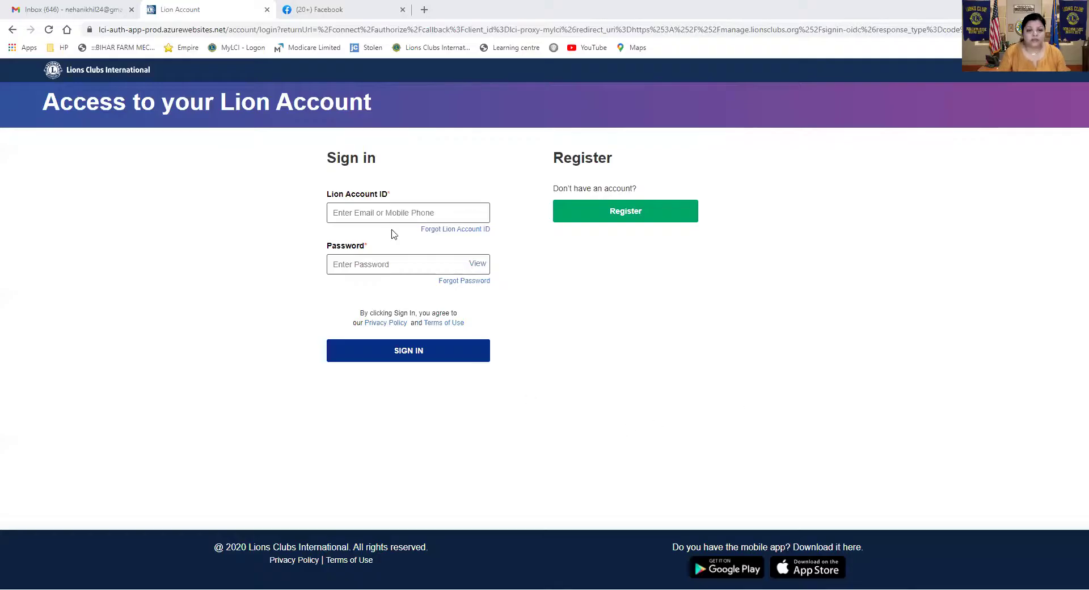
Sign in to the Lion Account with the saved account ID and the account password.
left_click(385, 211)
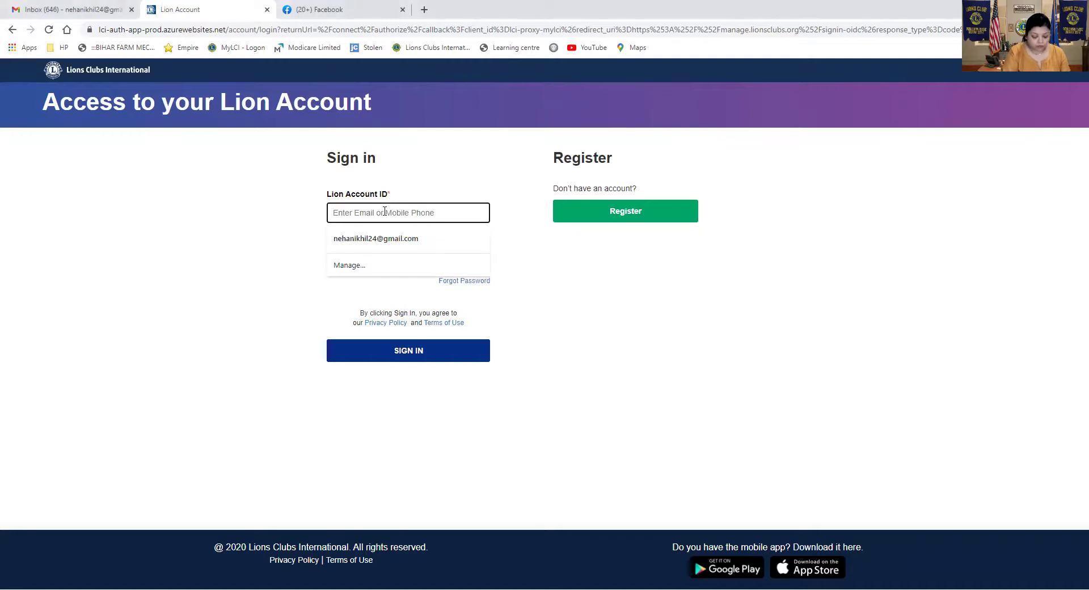
left_click(374, 243)
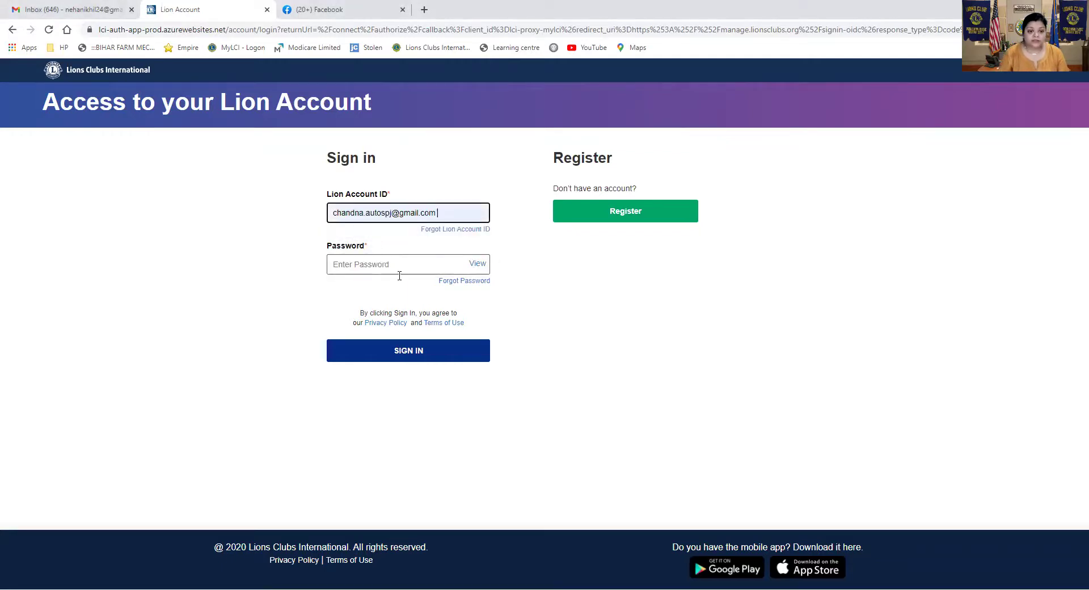
left_click(400, 265)
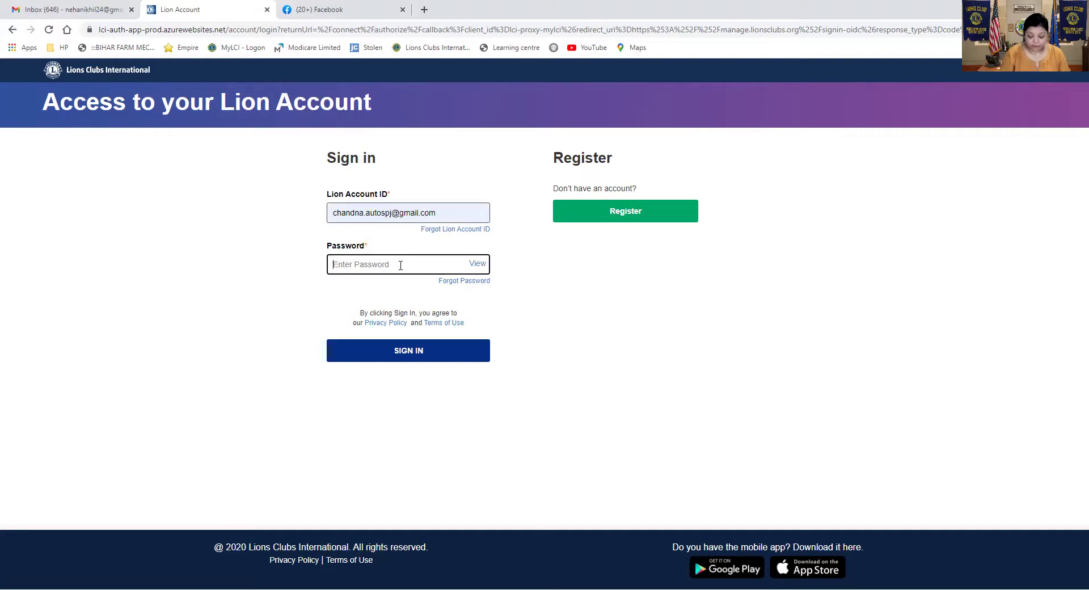
type("•")
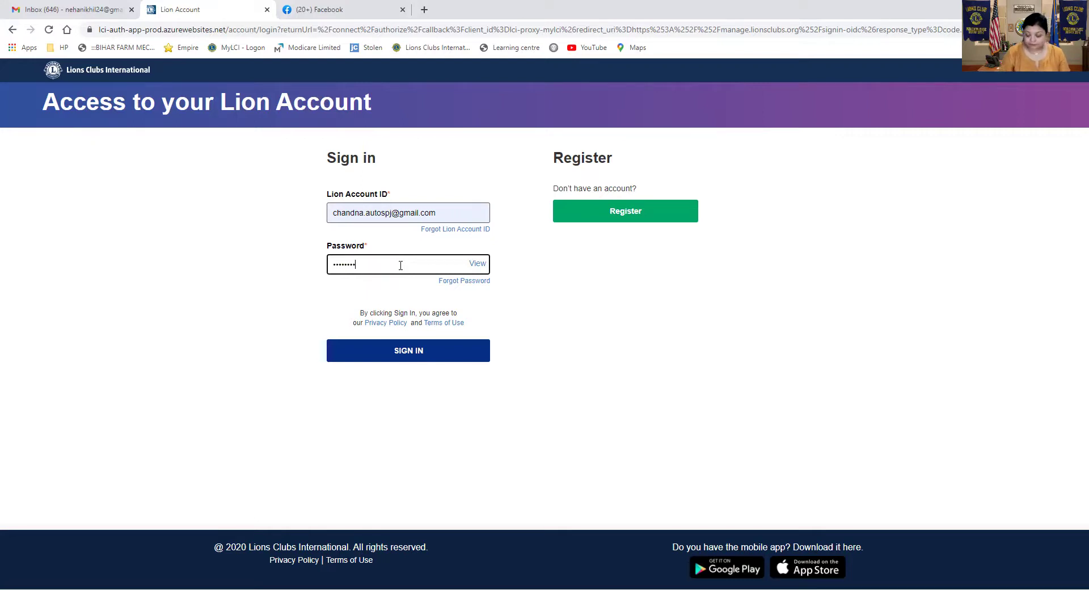
left_click(421, 352)
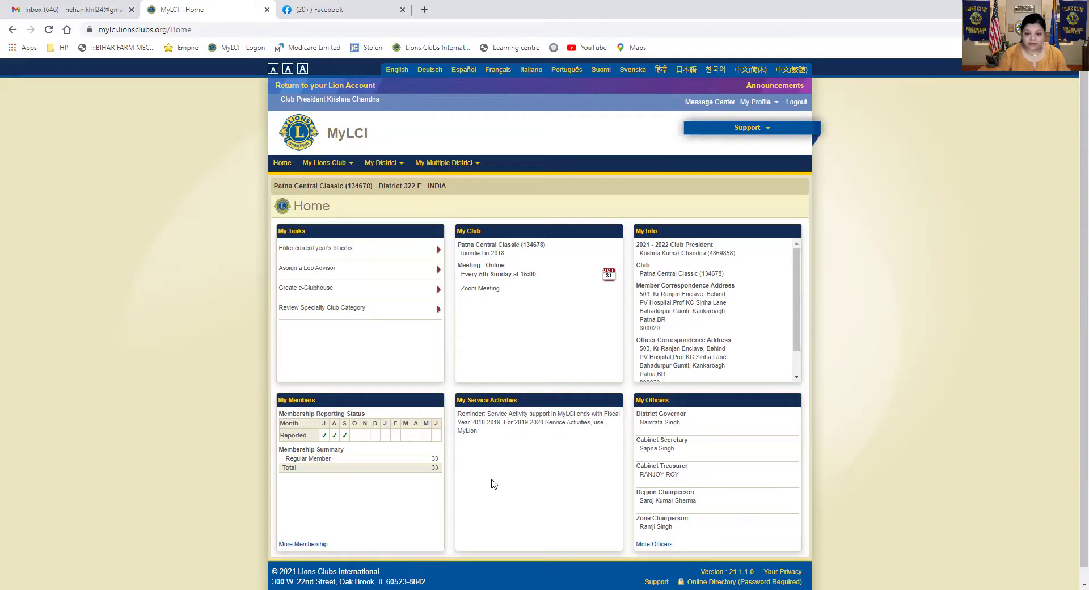
Return from MyLCI to the Lion Account portal and open MyLion for Patna Central Classic.
left_click(306, 89)
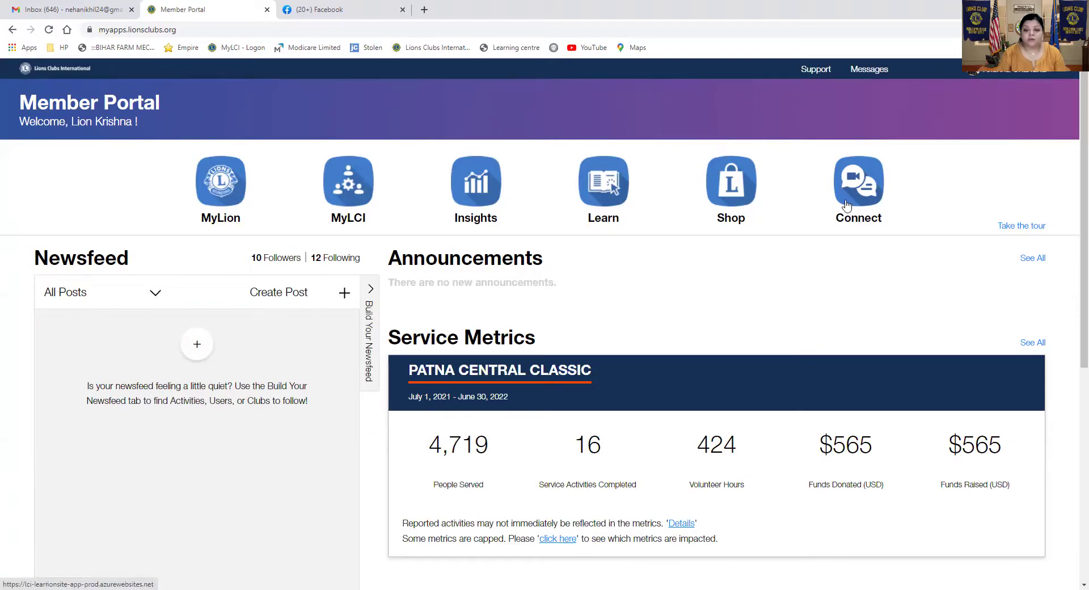
left_click(230, 182)
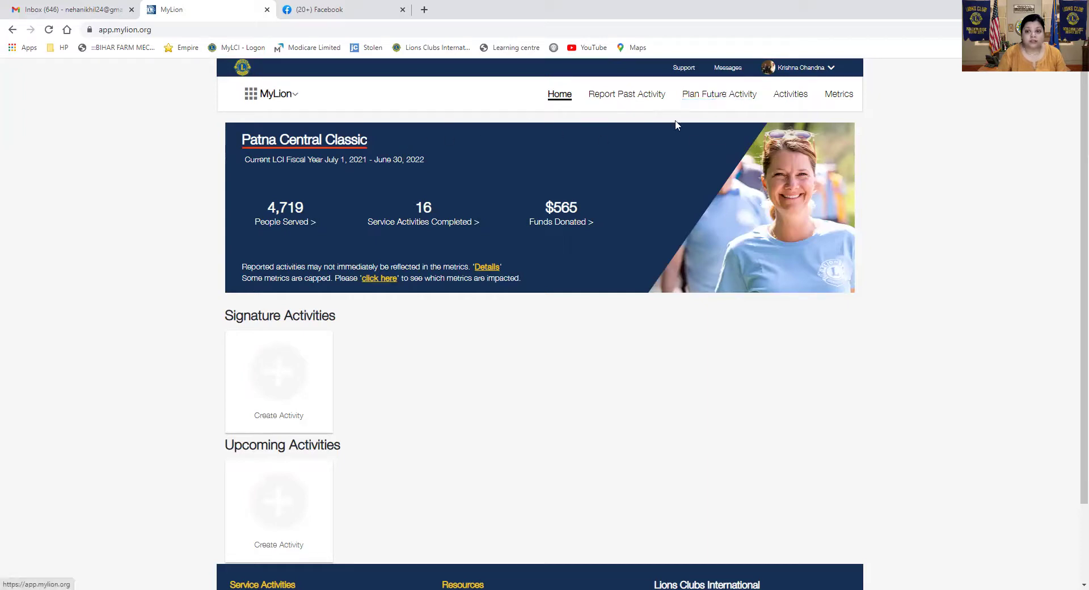
Bring up the past activities awaiting reporting and start reporting GAT CONCLAVE.
left_click(734, 98)
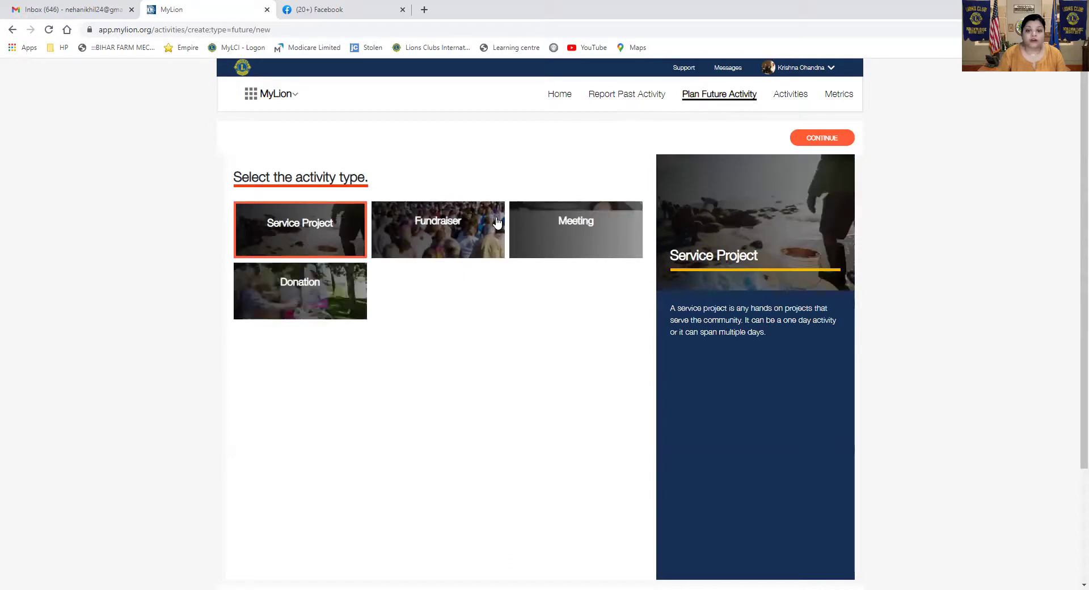
left_click(616, 98)
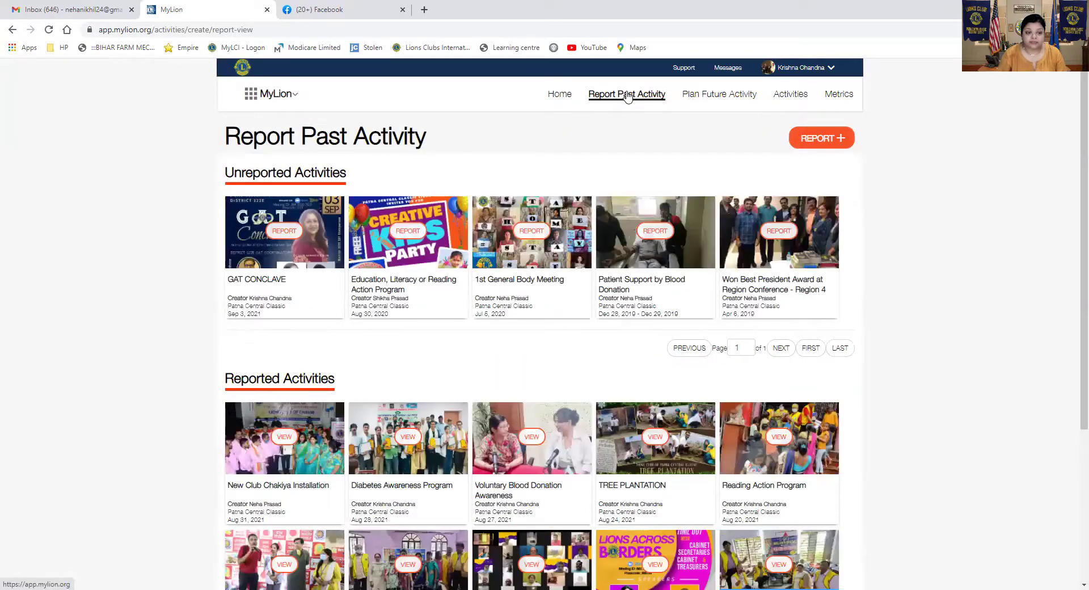
left_click(284, 238)
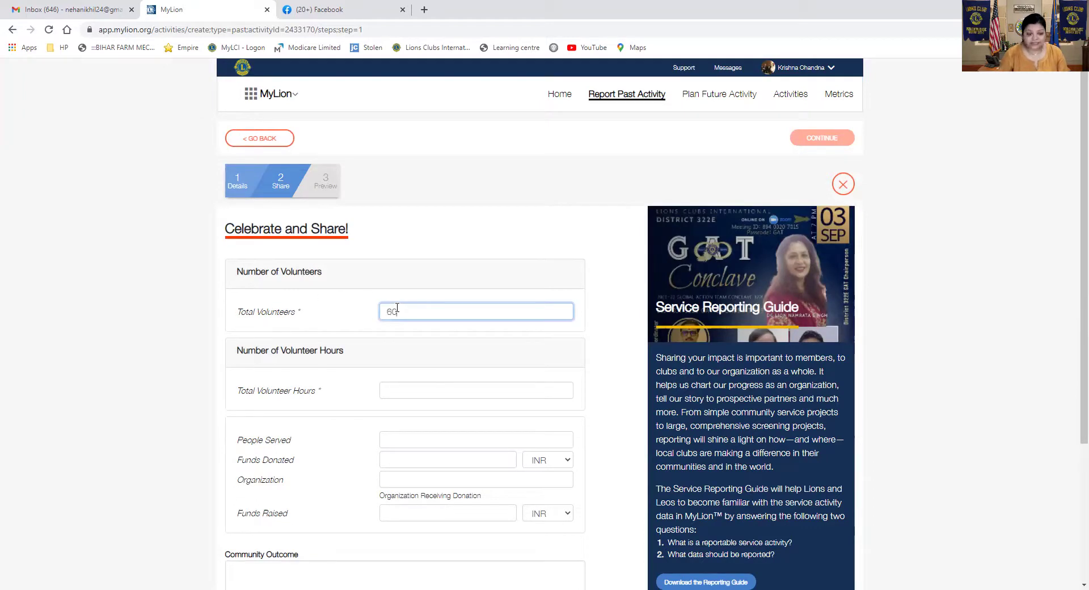
Enter 2 volunteer hours, 60 people served and zero funds donated for the GAT Conclave.
scroll(450, 386, "down", 2)
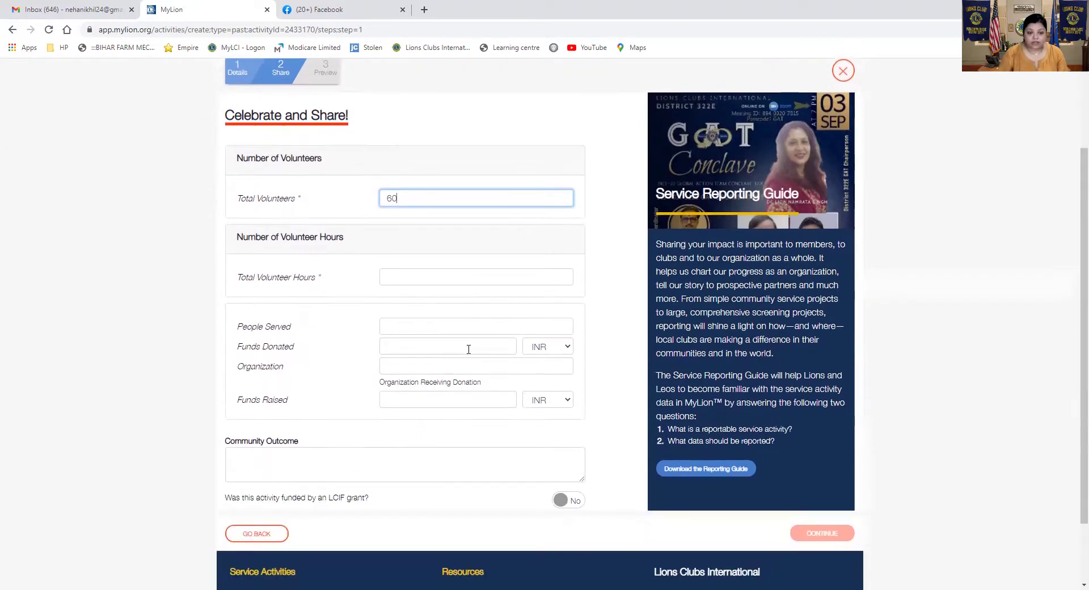
left_click(413, 276)
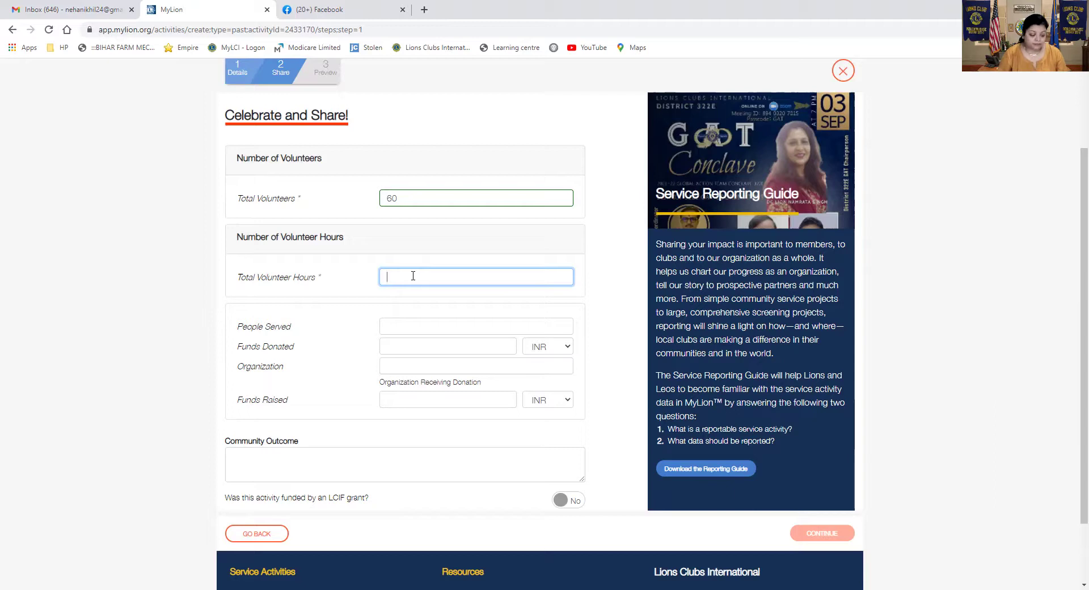
type("2")
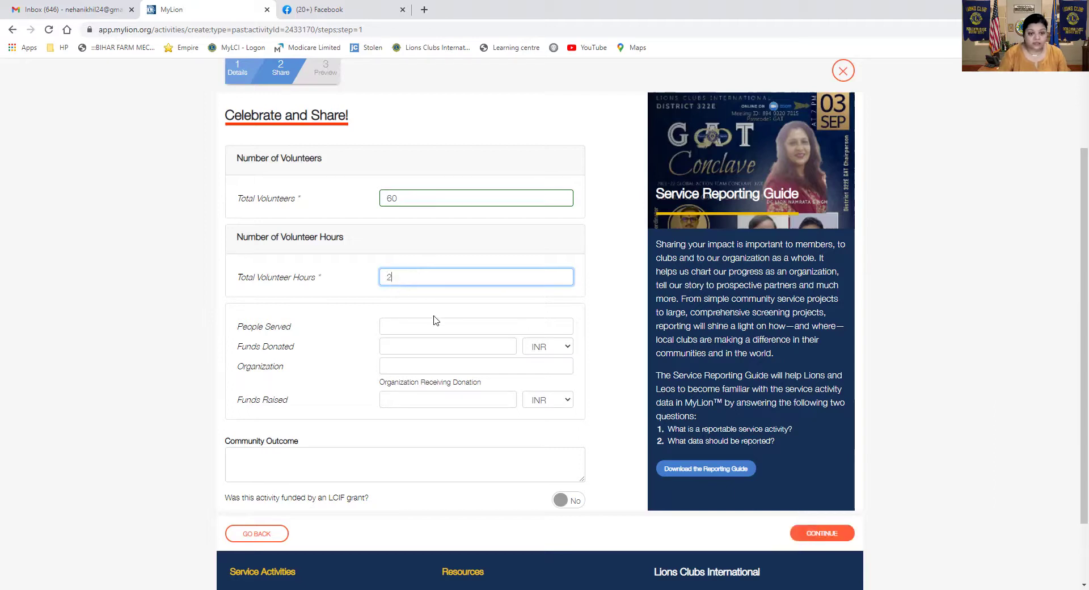
left_click(416, 321)
type("60")
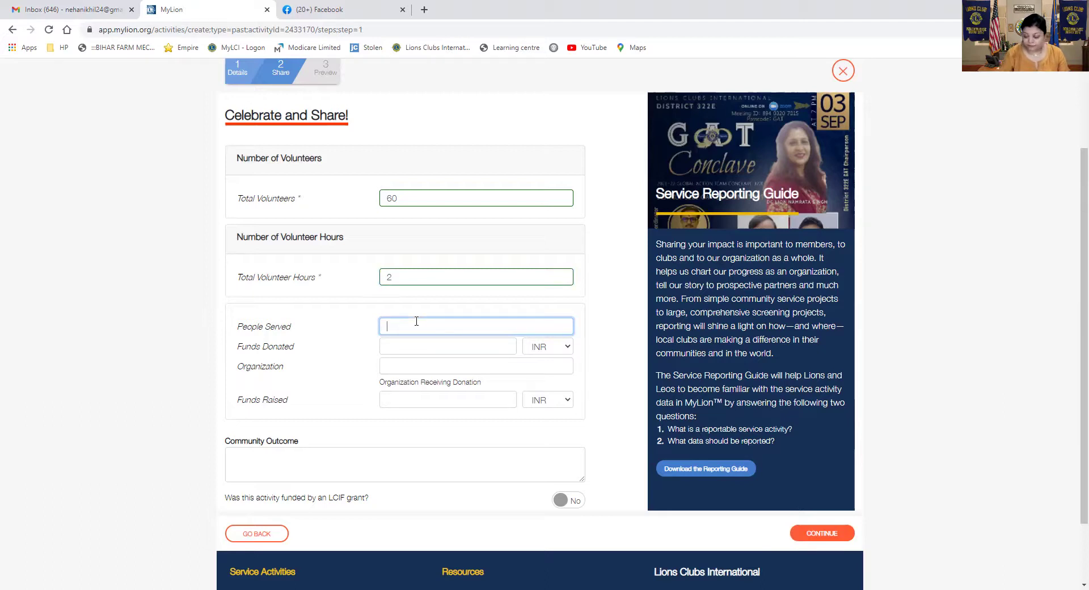
left_click(488, 347)
type("0")
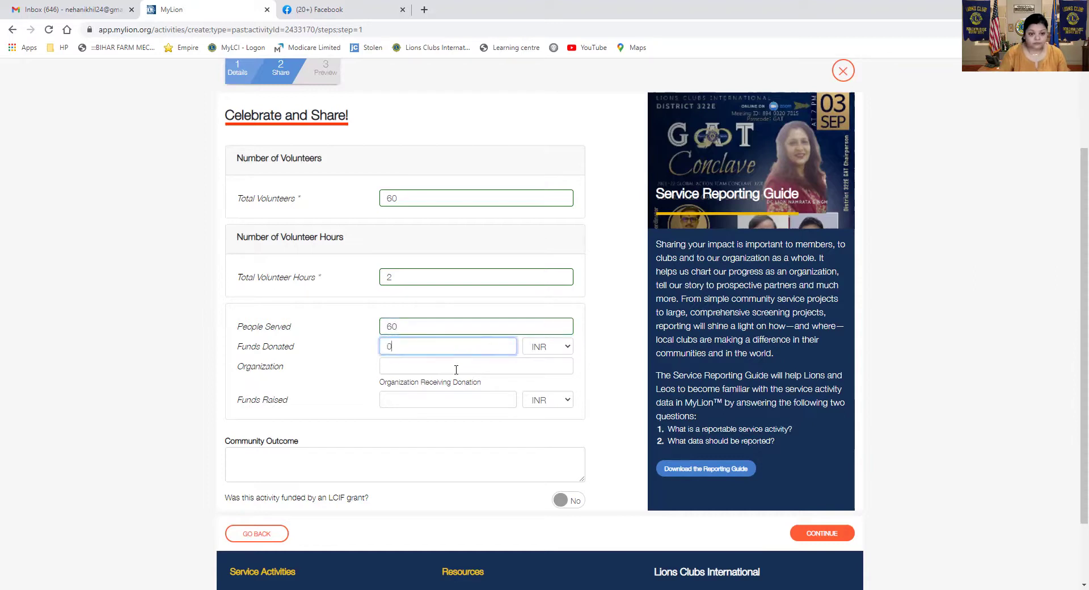
Set the organization to Lions Clubs Int., add a Learning Session outcome, and continue to review.
left_click(456, 369)
type("PATNA CENTRAL CLASSIC")
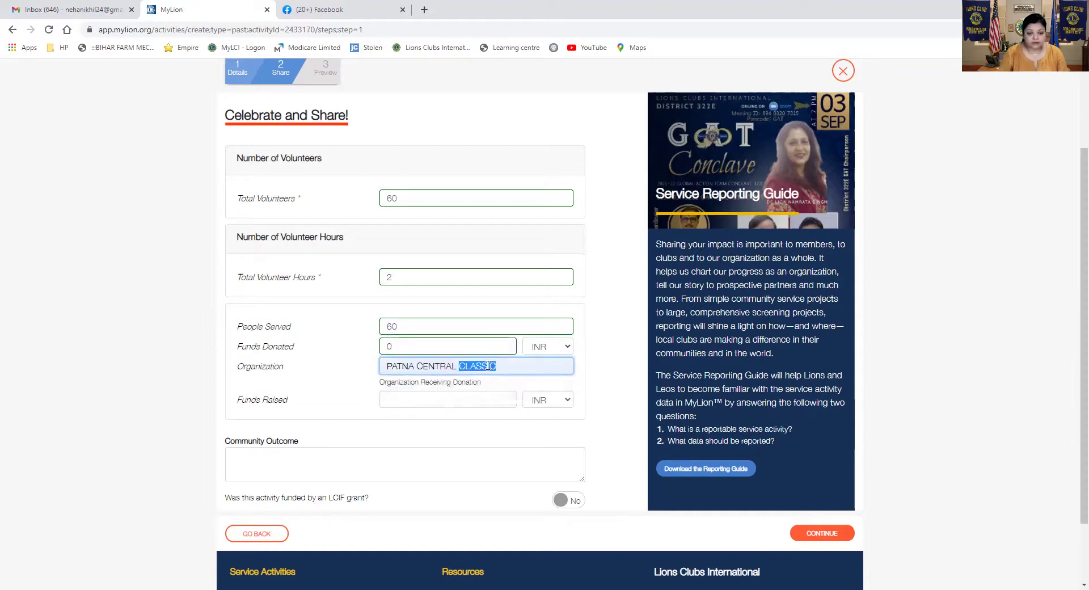
key("ctrl+a")
key("BackSpace")
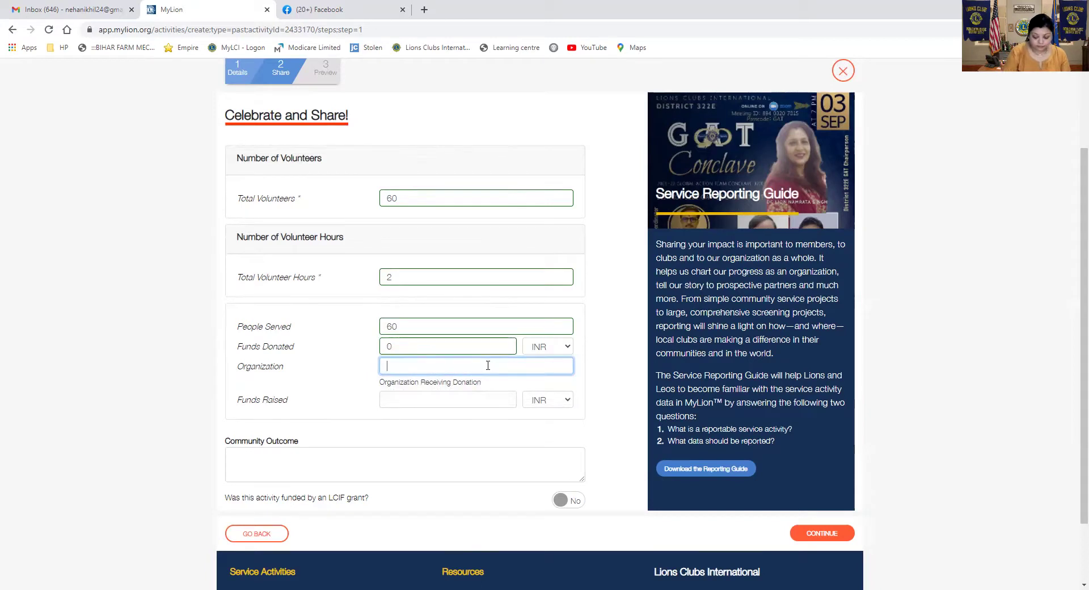
type("Lions C")
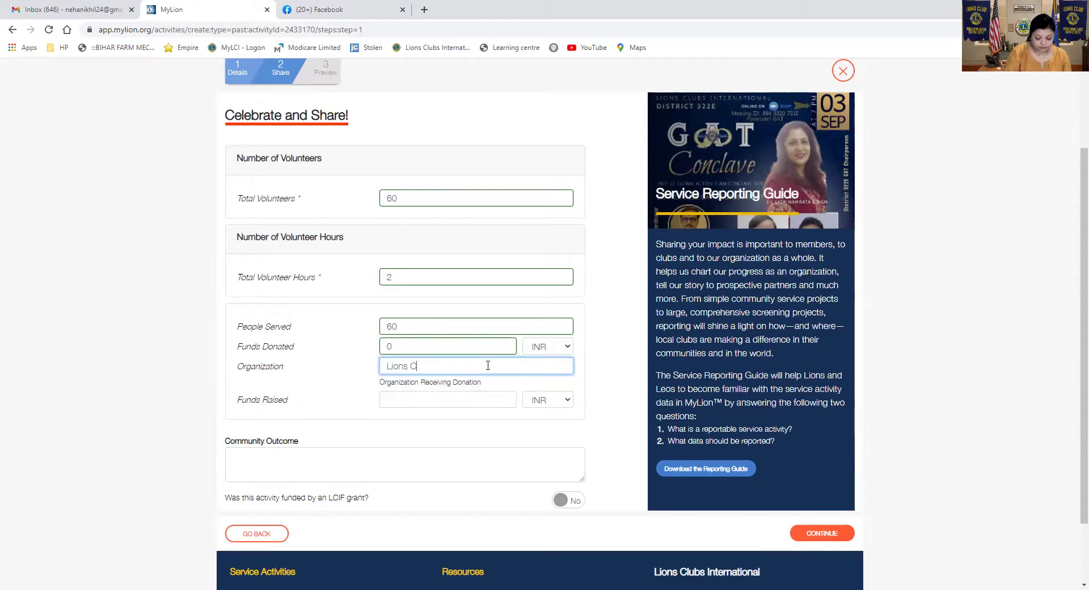
type("lubs int.")
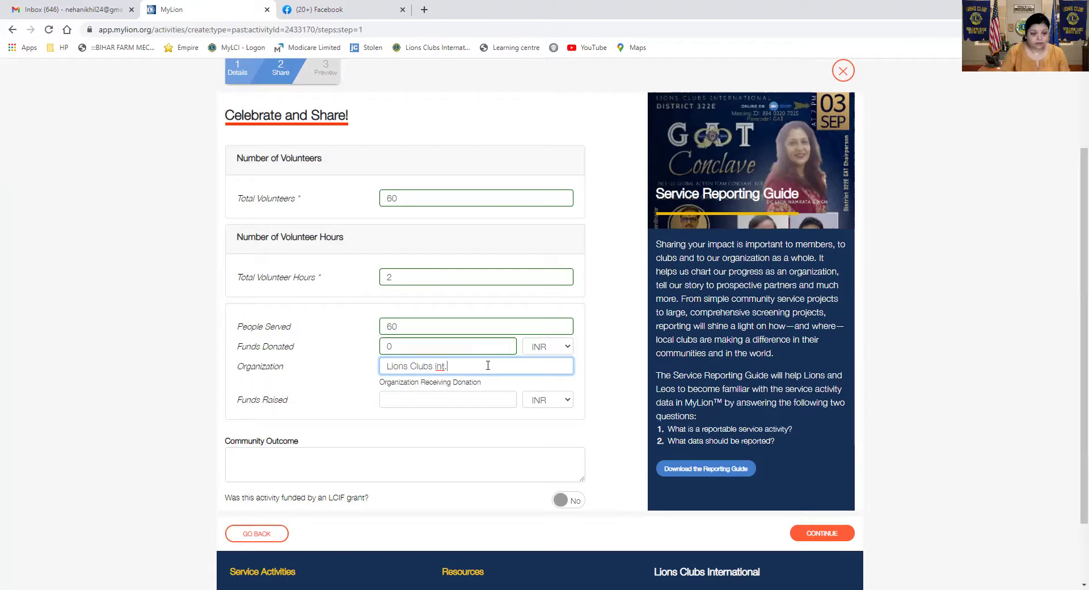
left_click(450, 402)
type("0")
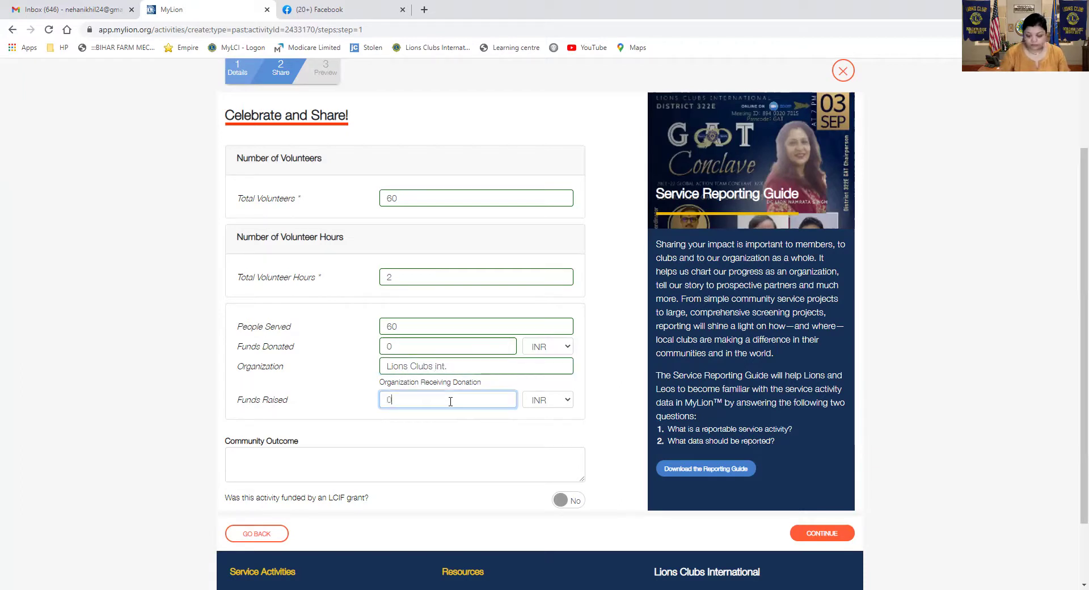
scroll(451, 402, "down", 1)
left_click(385, 404)
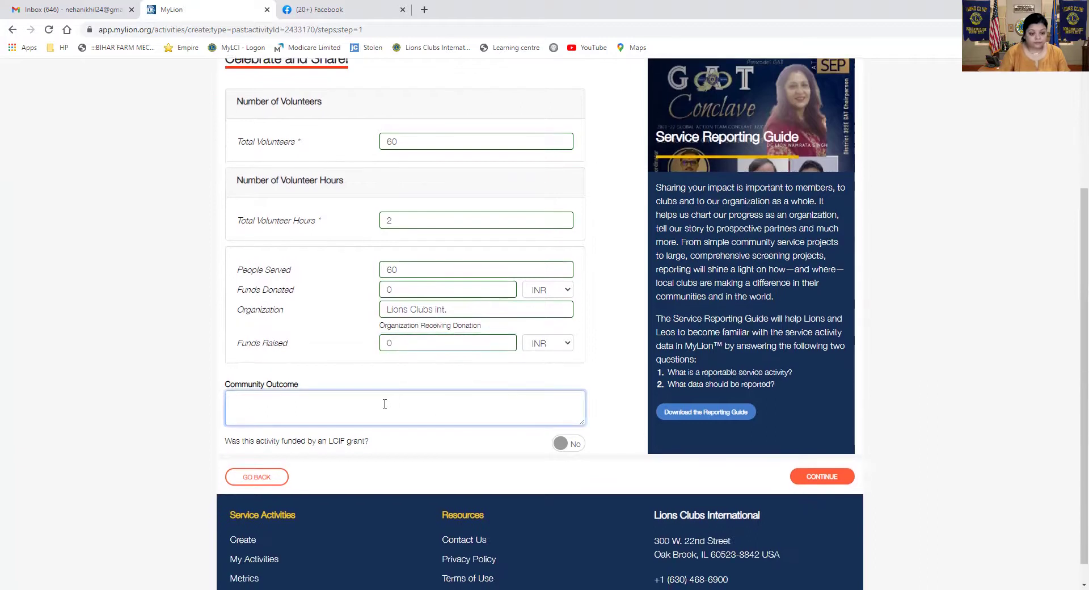
type("Learning Session")
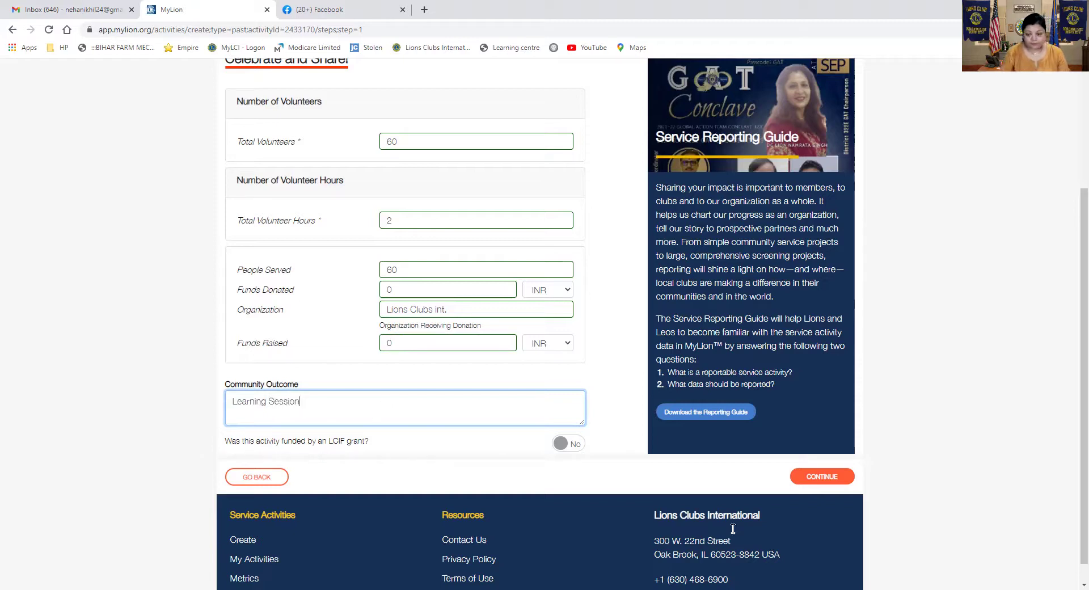
left_click(817, 476)
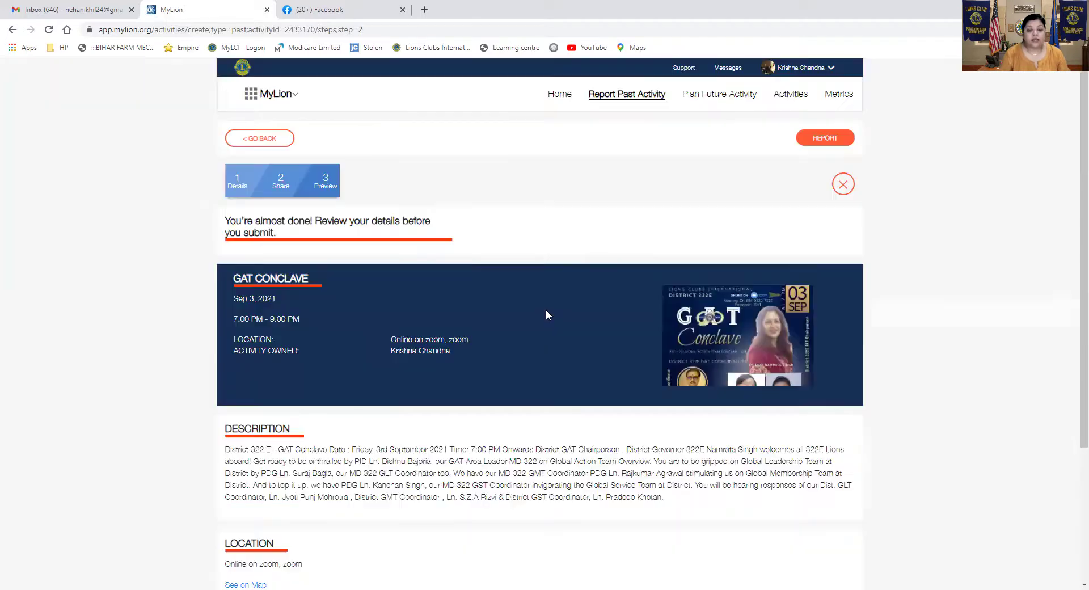
Submit and confirm the GAT Conclave report, then return to Report Past Activity.
scroll(550, 408, "down", 3)
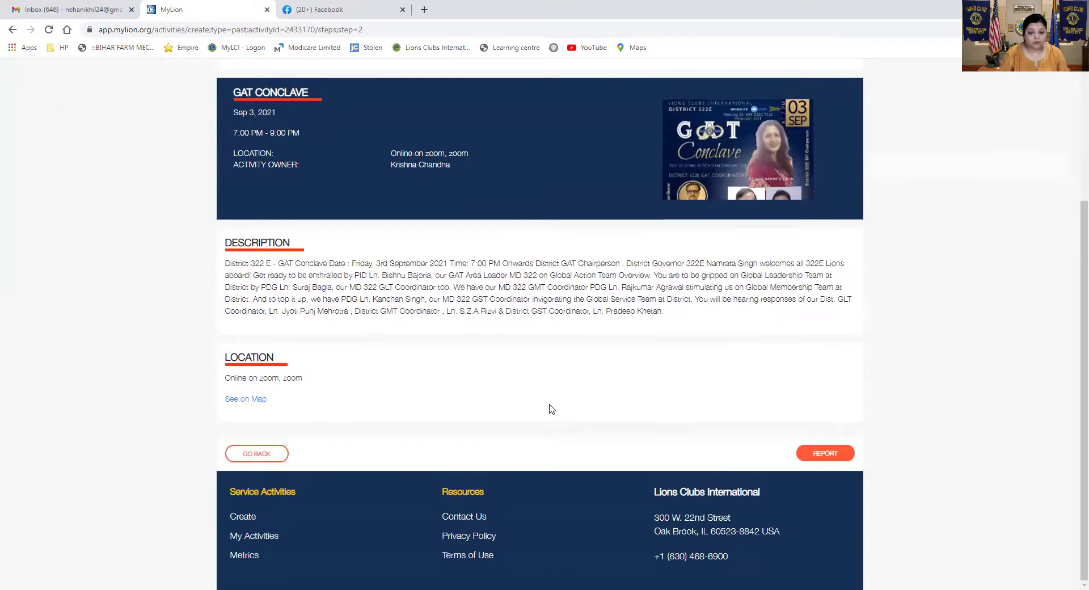
scroll(494, 431, "down", 3)
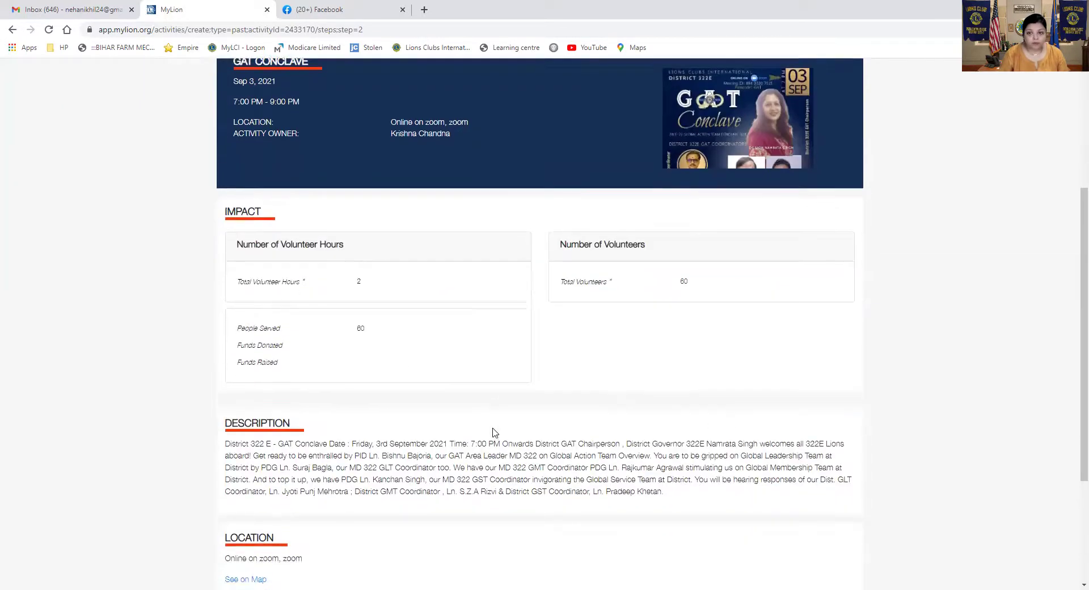
left_click(826, 495)
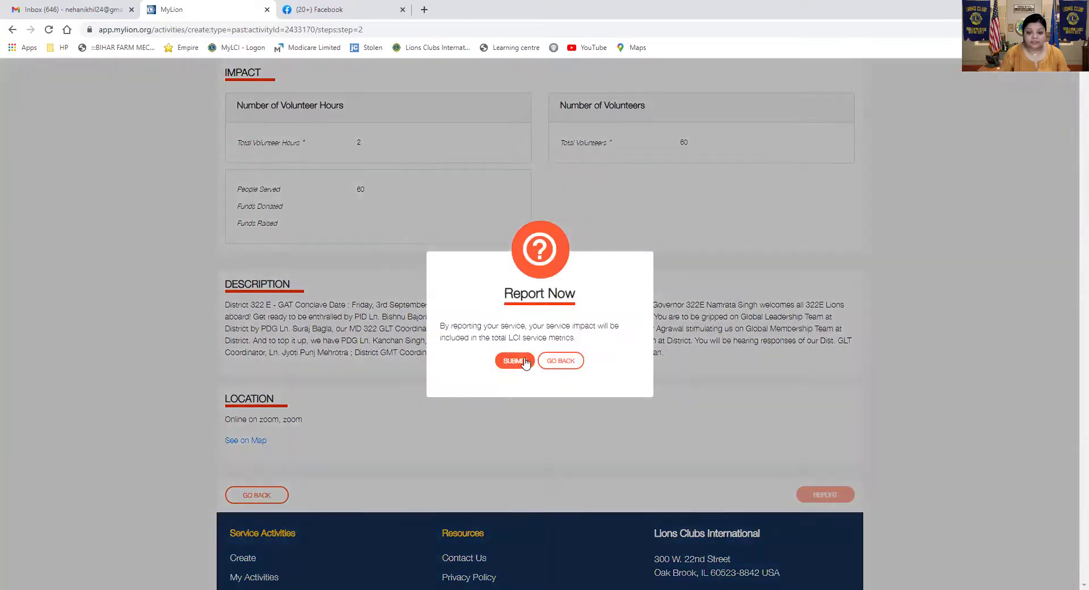
left_click(520, 361)
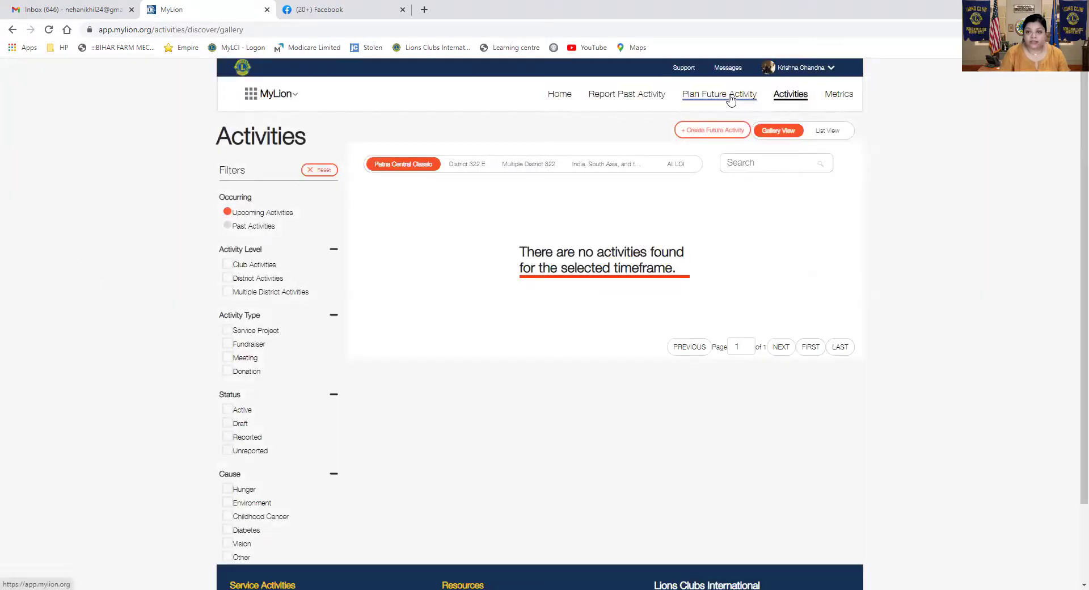
left_click(631, 101)
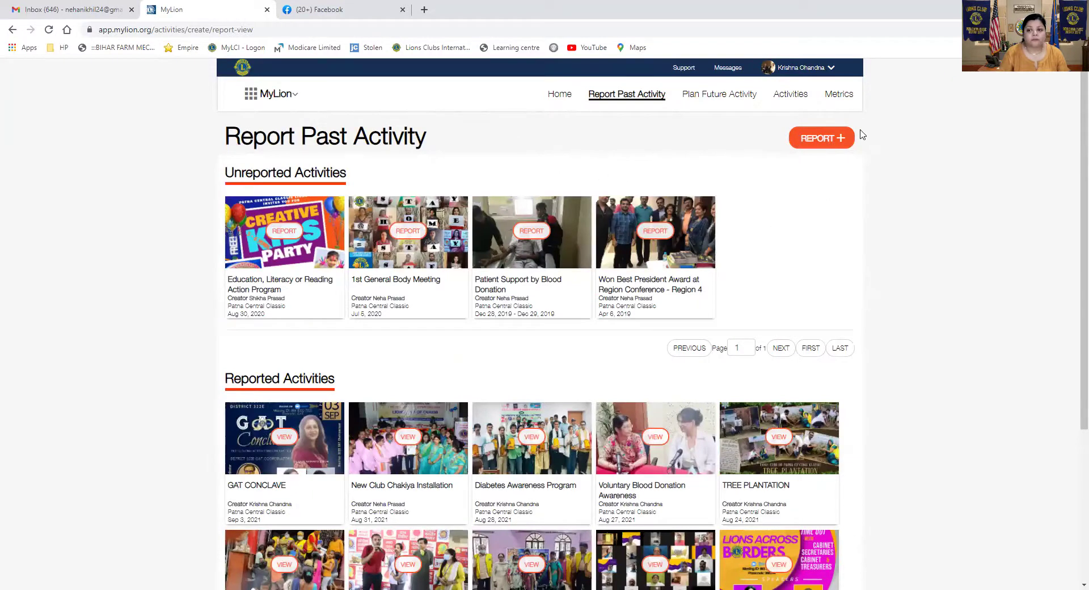
Start a new past-activity report named Diabetes Awareness Program.
left_click(839, 138)
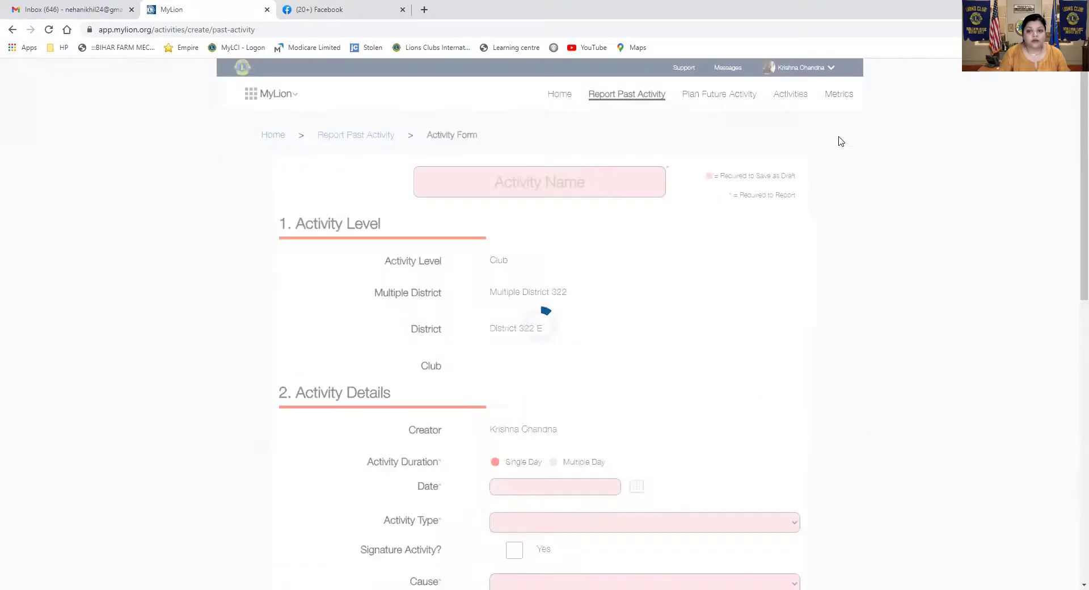
left_click(551, 182)
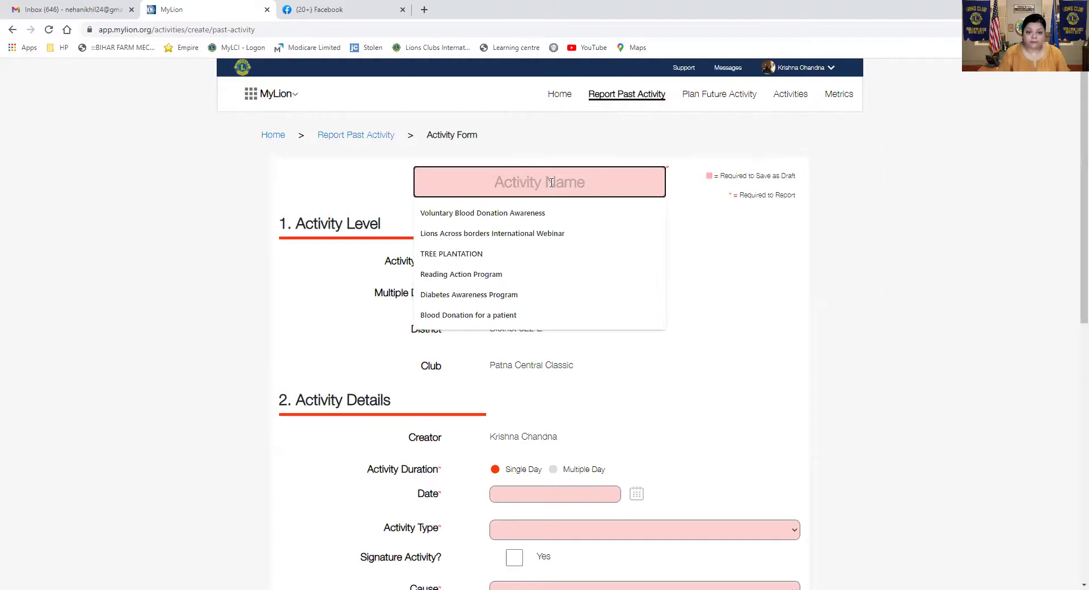
left_click(513, 295)
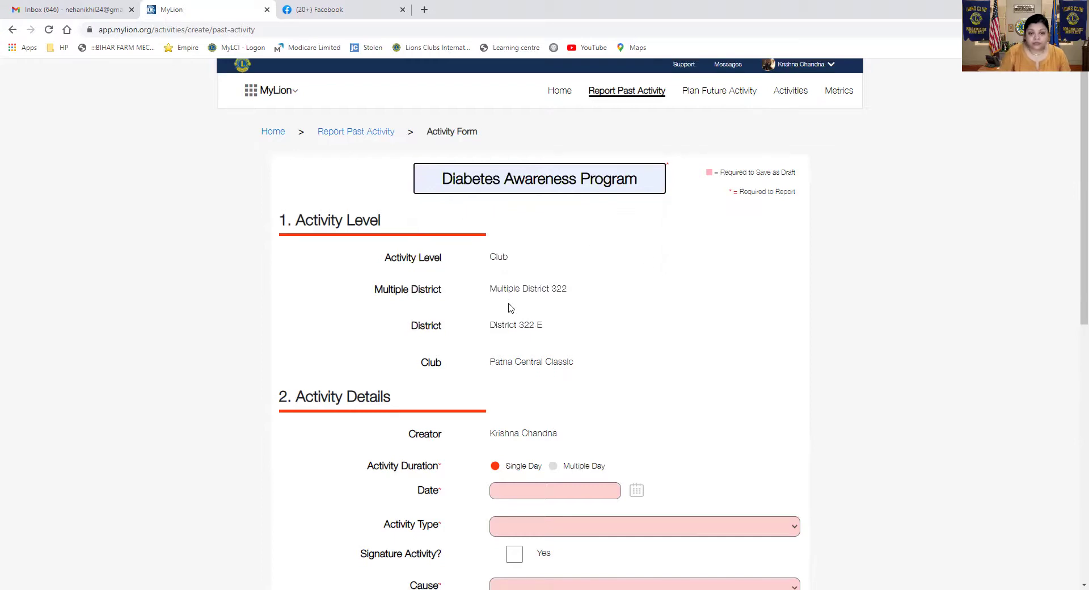
scroll(509, 307, "down", 2)
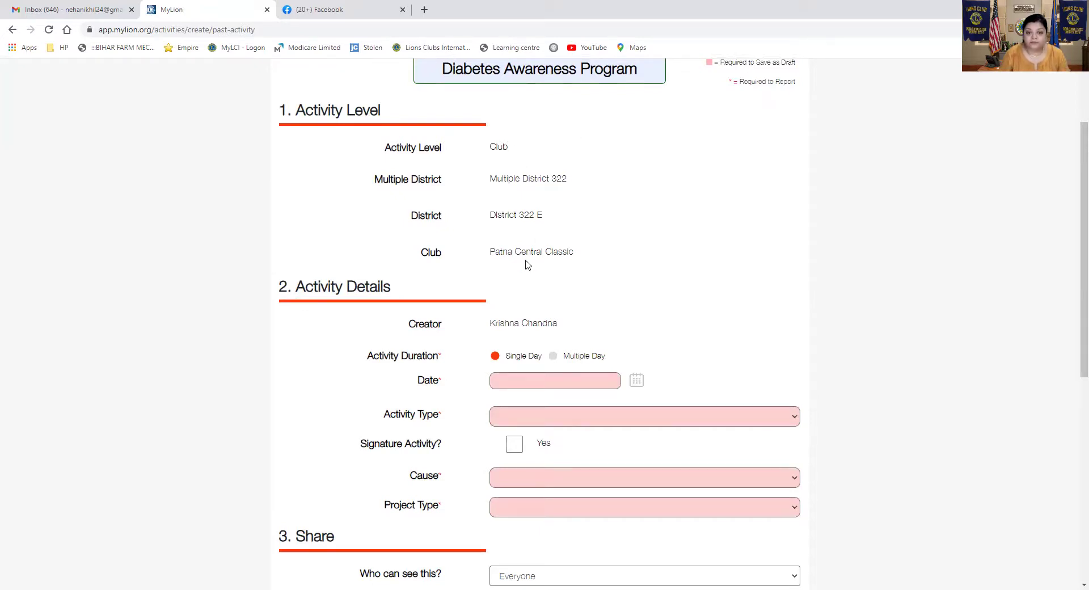
scroll(525, 263, "down", 1)
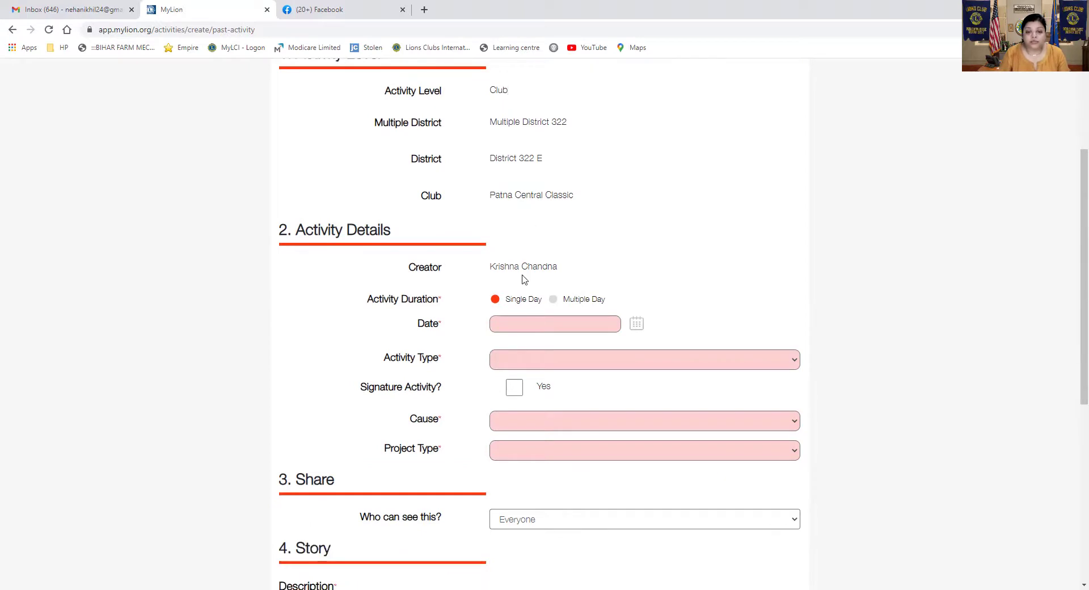
scroll(523, 278, "down", 1)
scroll(522, 280, "down", 2)
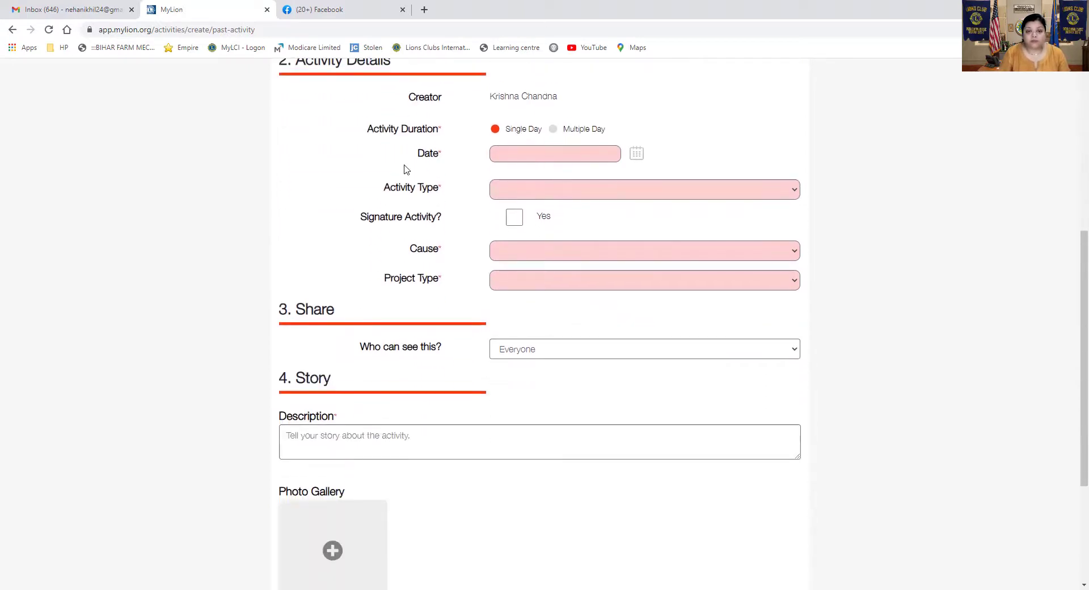
Date the activity 9/3/2021 as a Service Project, left unmarked as a signature activity.
left_click(637, 153)
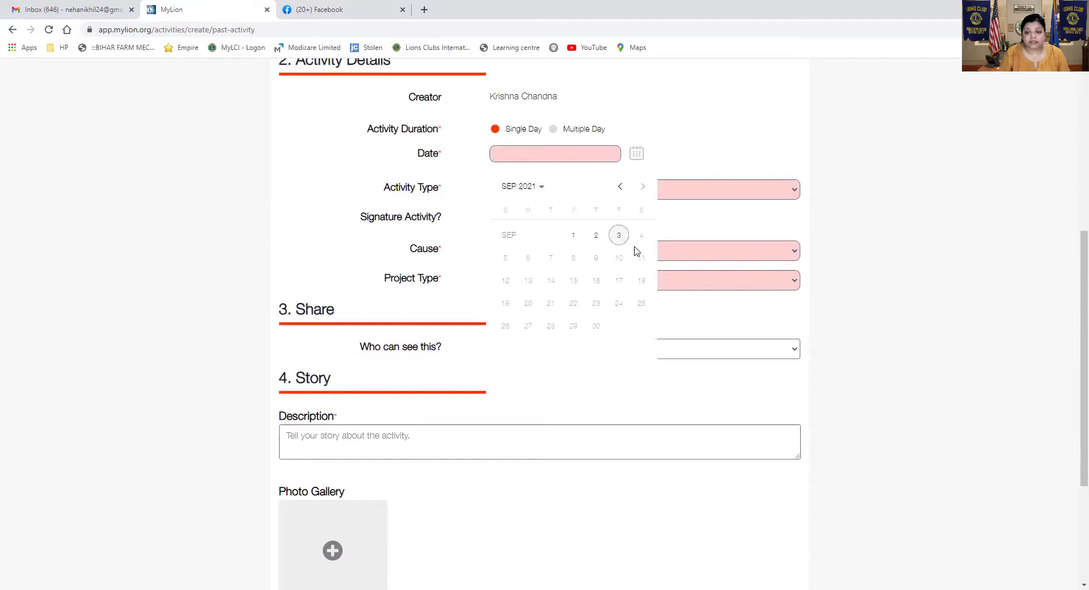
left_click(619, 236)
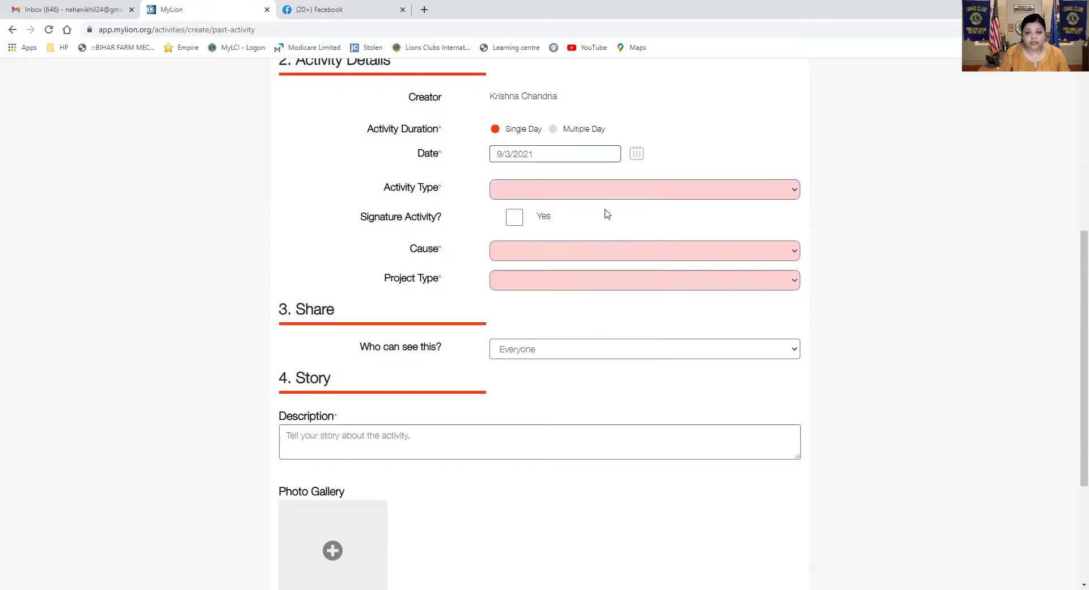
left_click(579, 191)
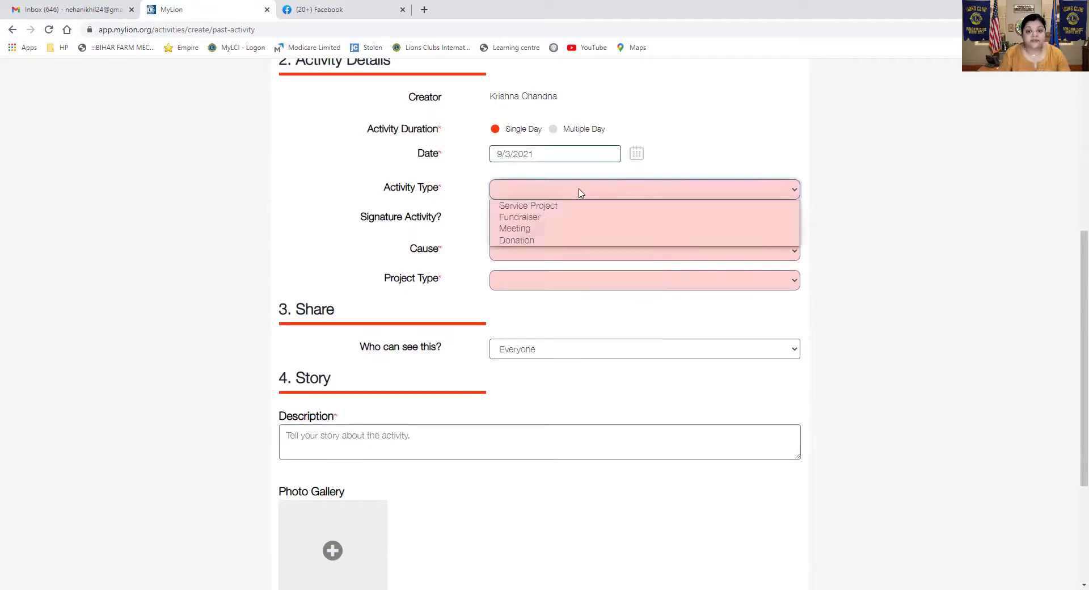
left_click(548, 211)
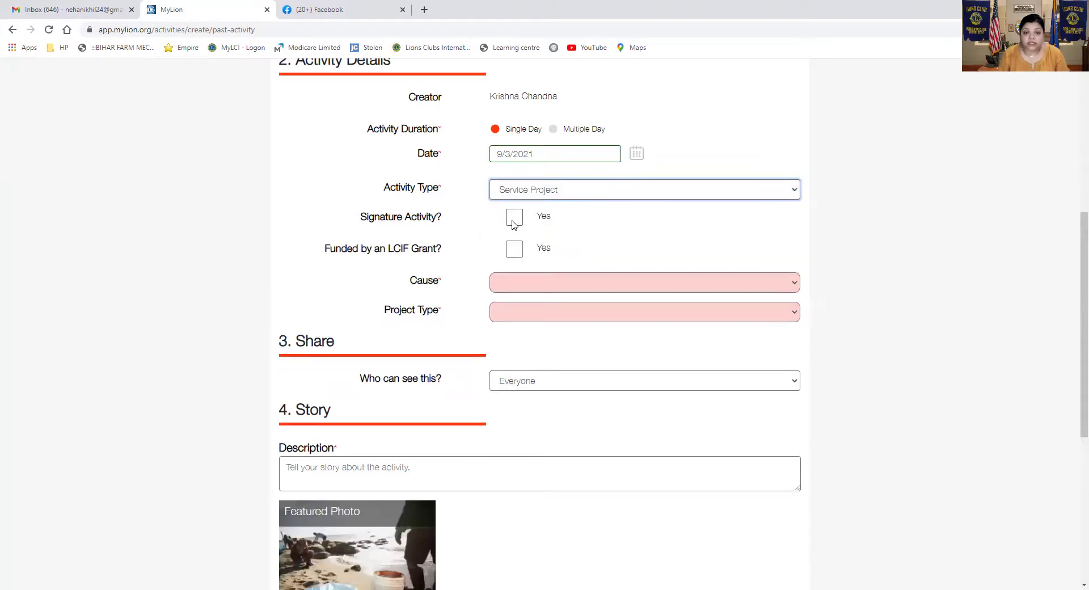
left_click(514, 219)
left_click(513, 222)
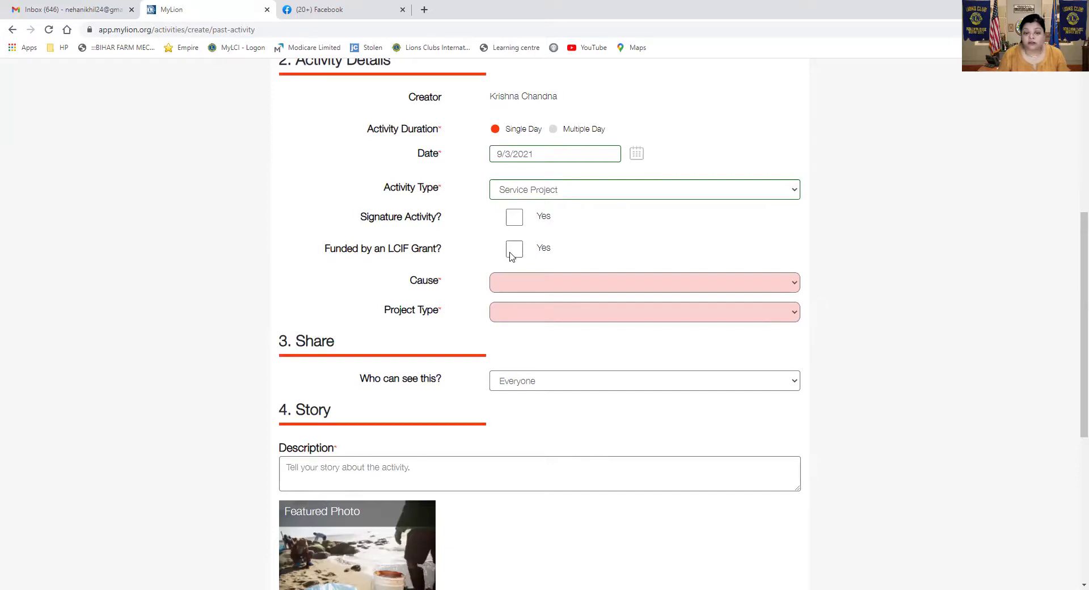
Set the cause to Diabetes and project type to Type 2 Diabetes Risk Awareness and Screening.
left_click(527, 283)
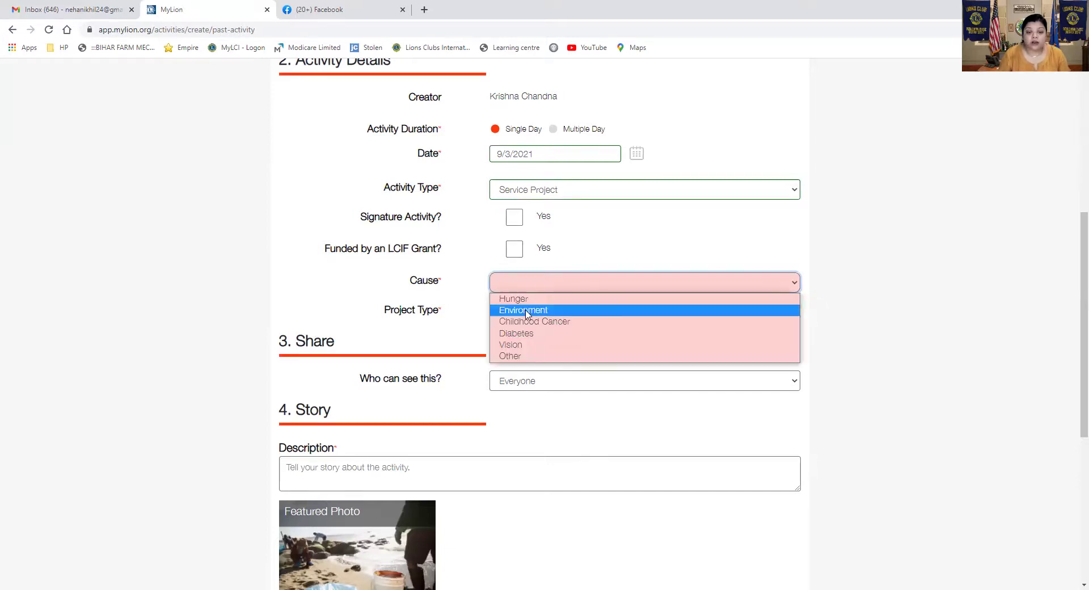
left_click(524, 334)
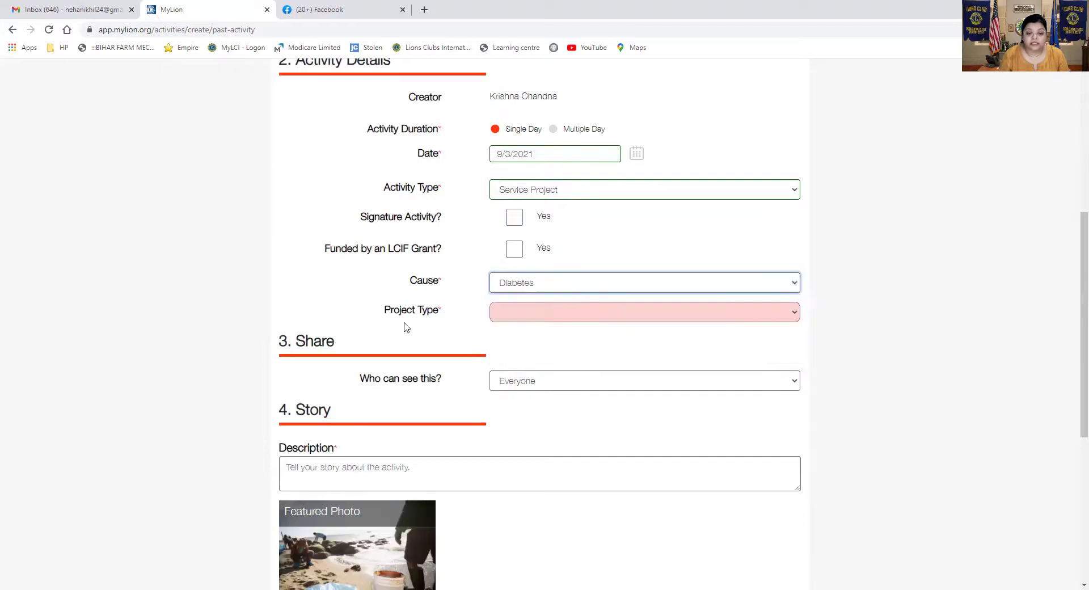
left_click(588, 319)
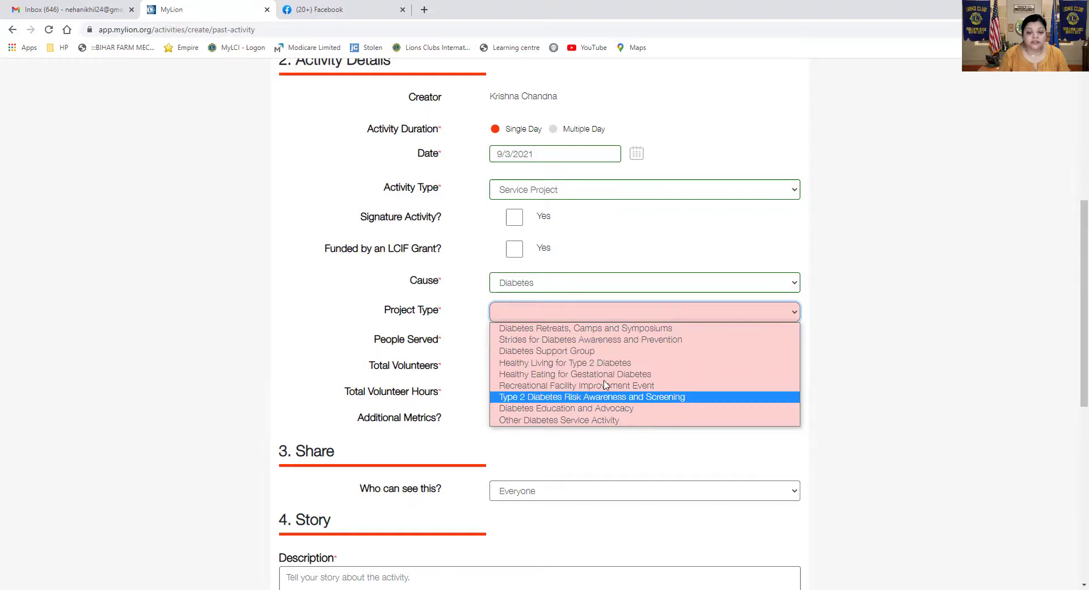
key("Return")
Enter 120 people served, 8 volunteers and 24 volunteer hours, and enable additional metrics.
left_click(528, 339)
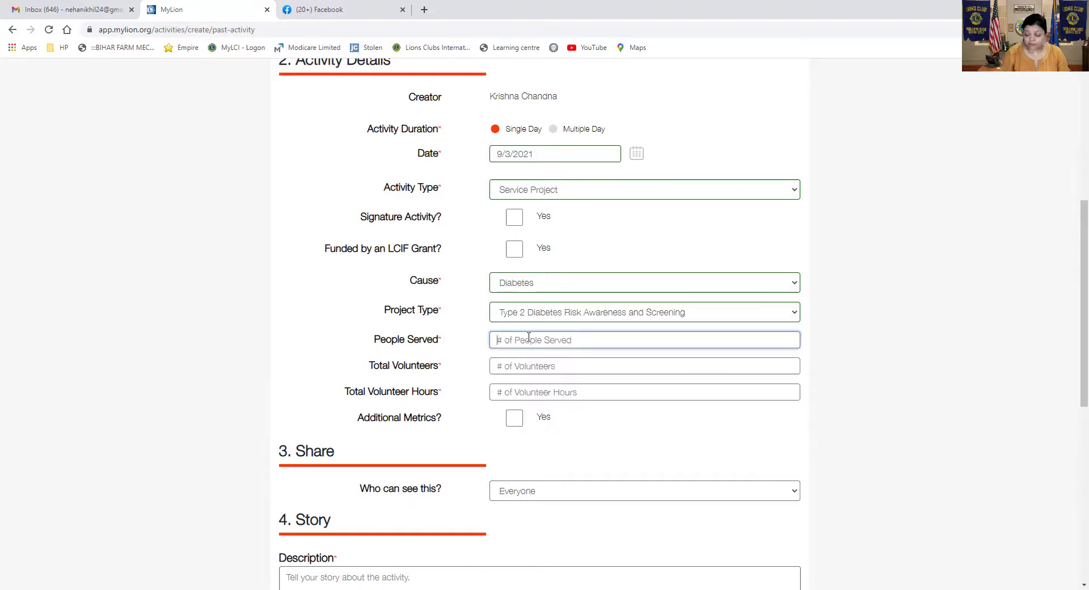
type("120")
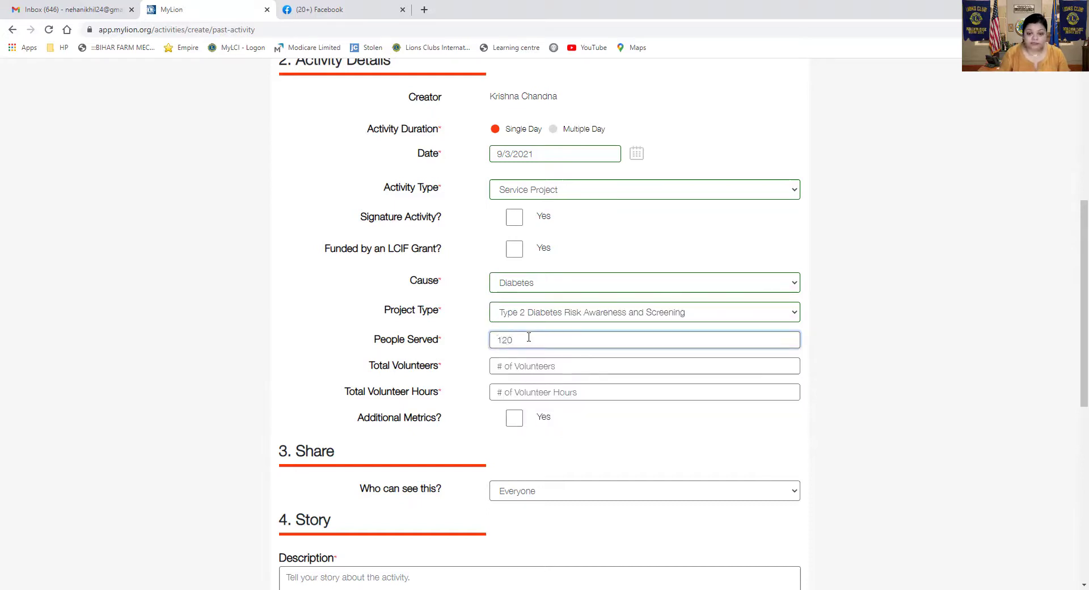
left_click(528, 366)
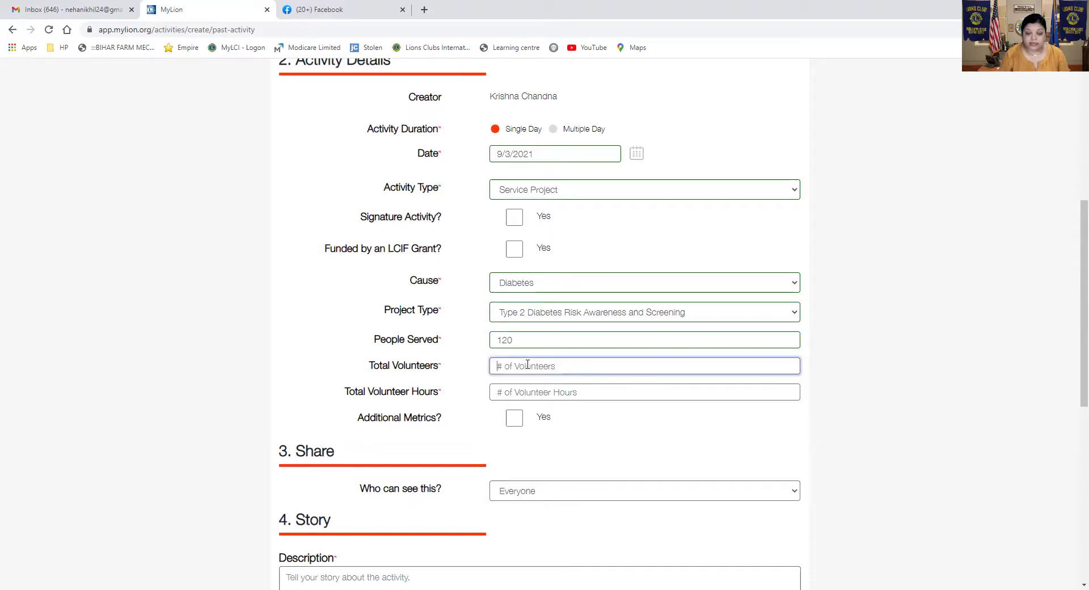
type("8")
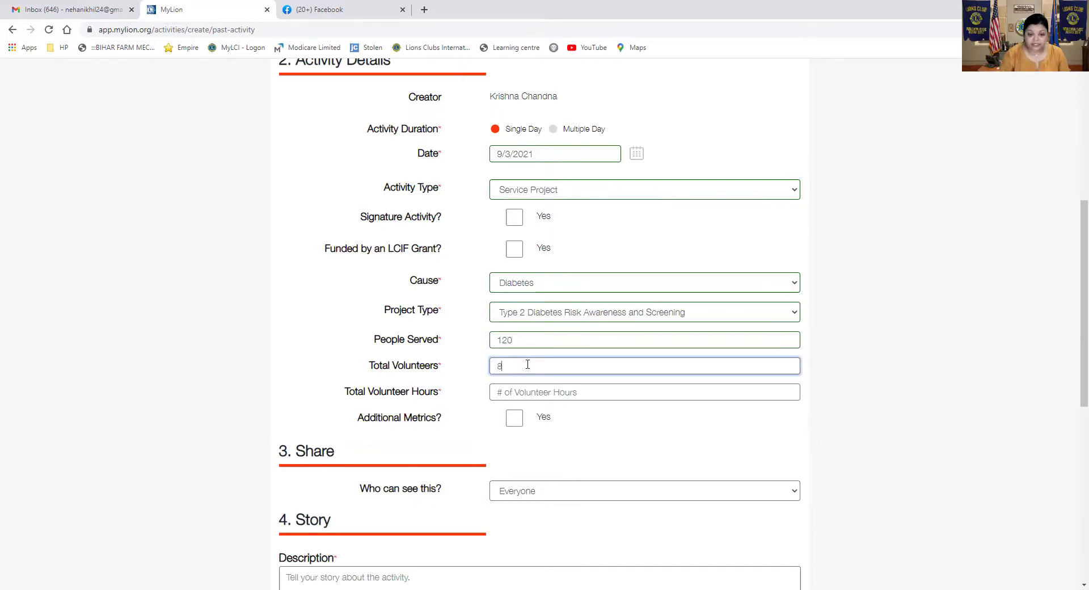
left_click(507, 388)
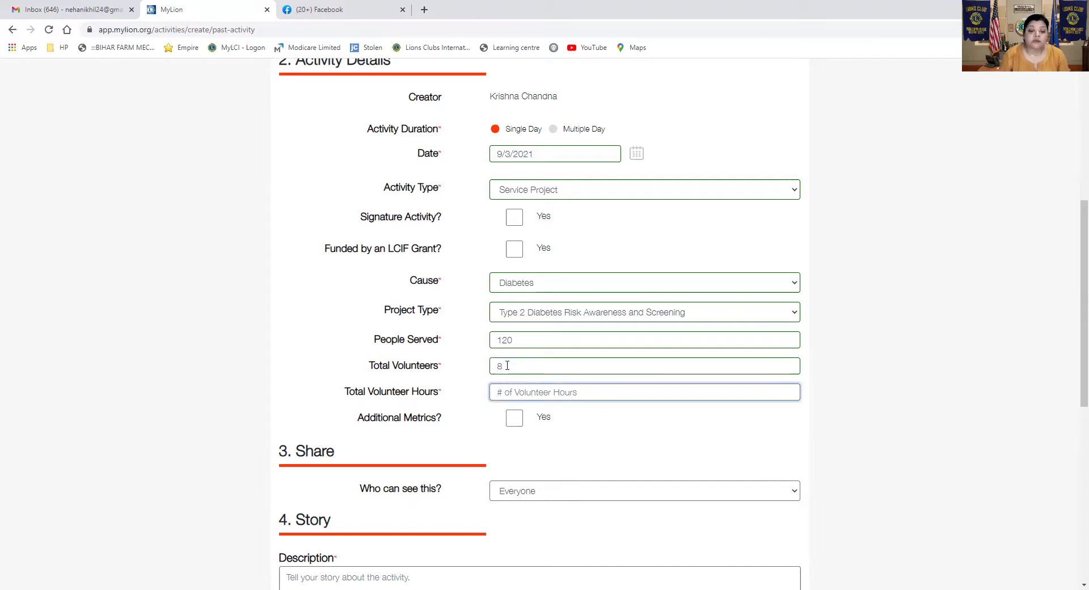
type("24")
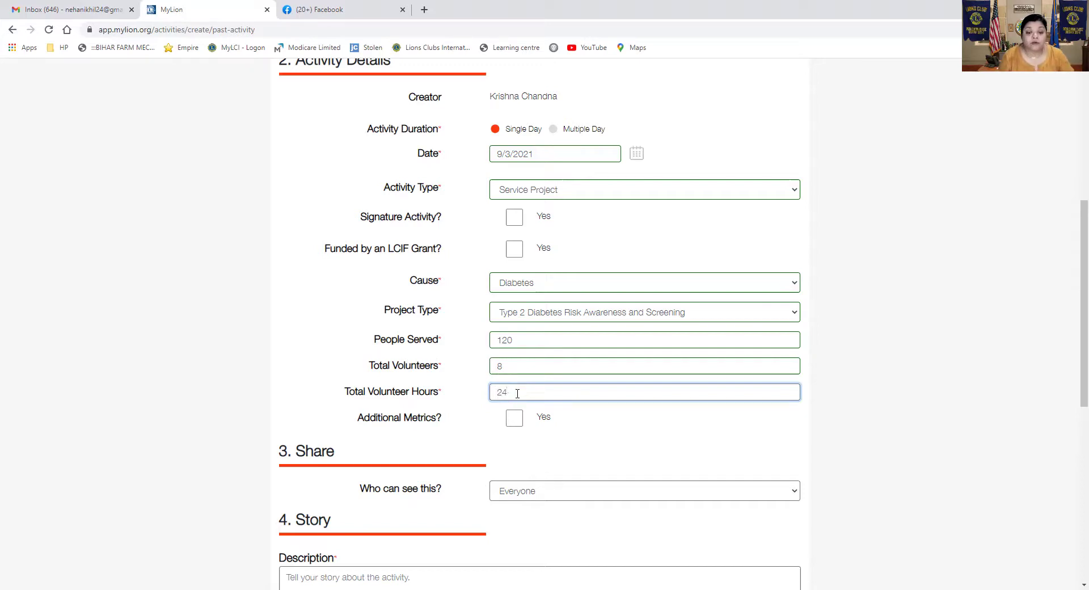
left_click(514, 418)
Turn additional metrics back off and enter the description 'Diabetes awareness talk'.
scroll(522, 414, "down", 2)
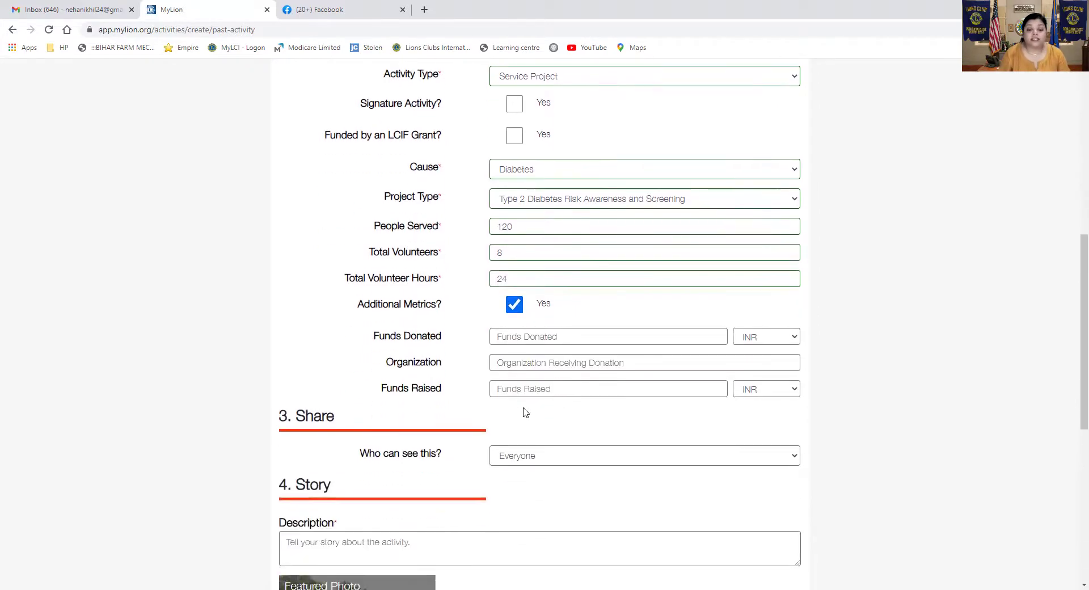
left_click(514, 305)
scroll(548, 356, "down", 2)
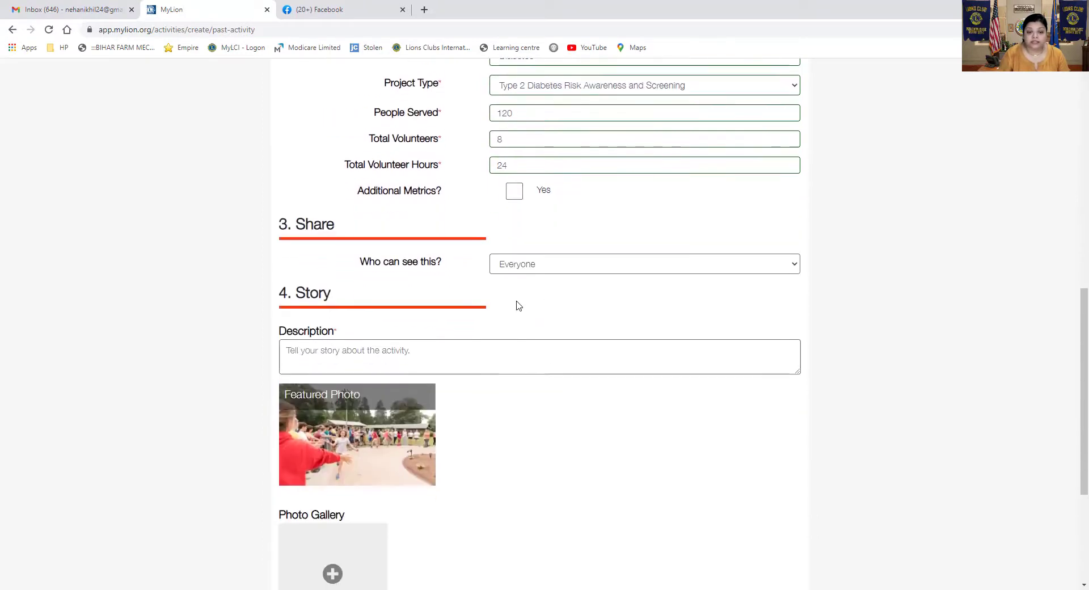
left_click(334, 345)
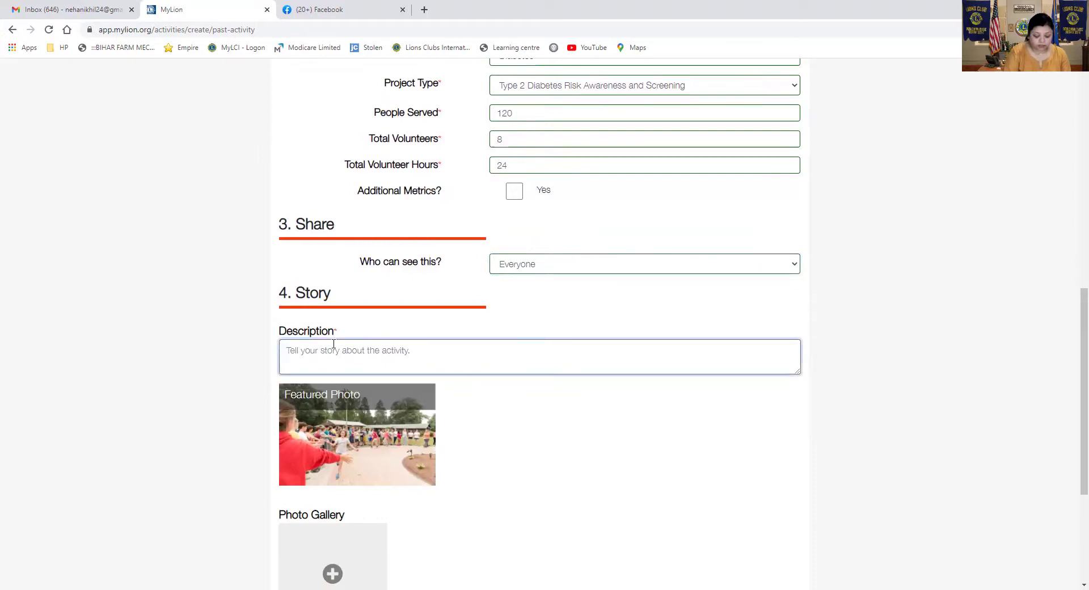
type("Diabetes awarenes")
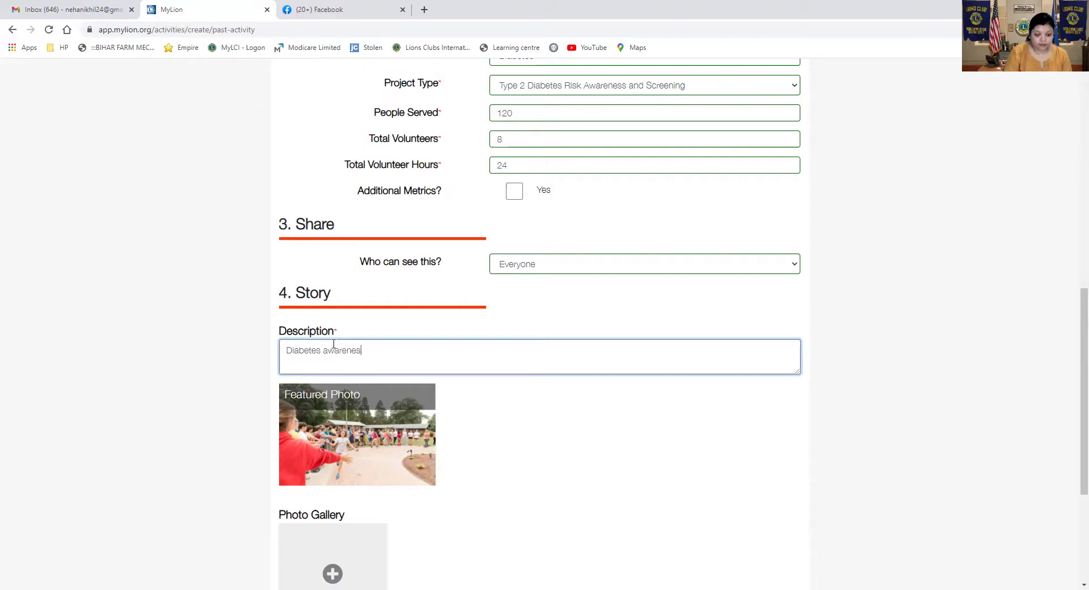
type("lk")
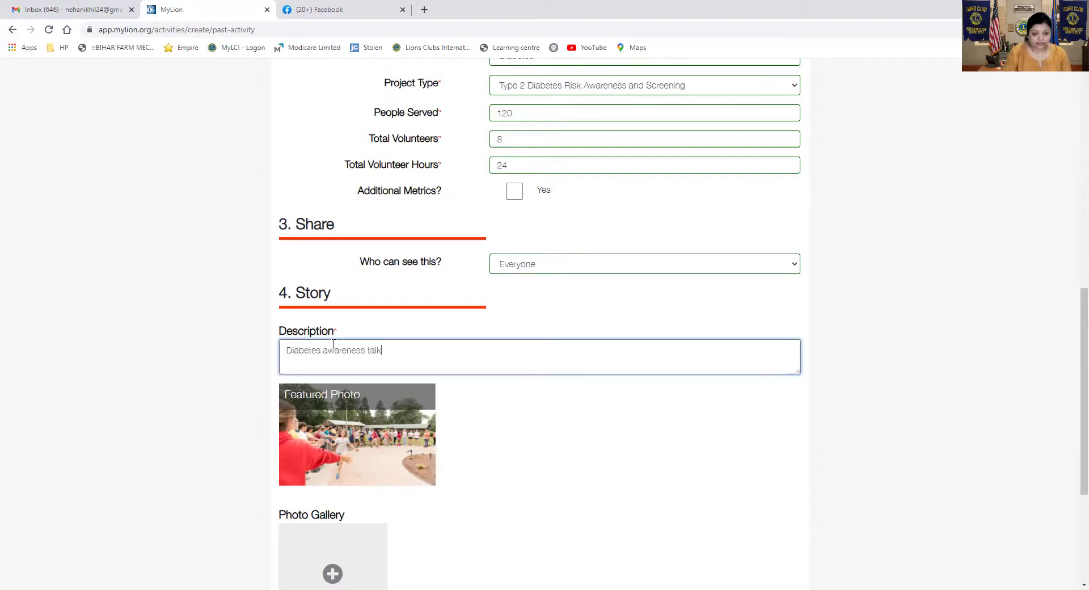
scroll(502, 363, "down", 2)
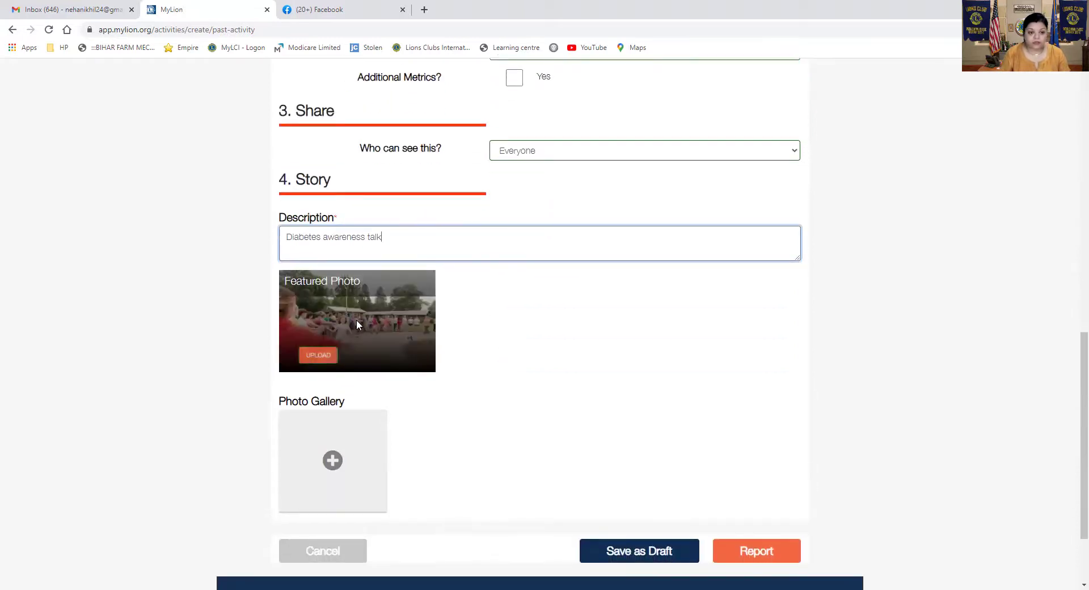
Open the featured-photo uploader and browse through Lion Docs activities to the Aug folder.
left_click(322, 359)
left_click(536, 411)
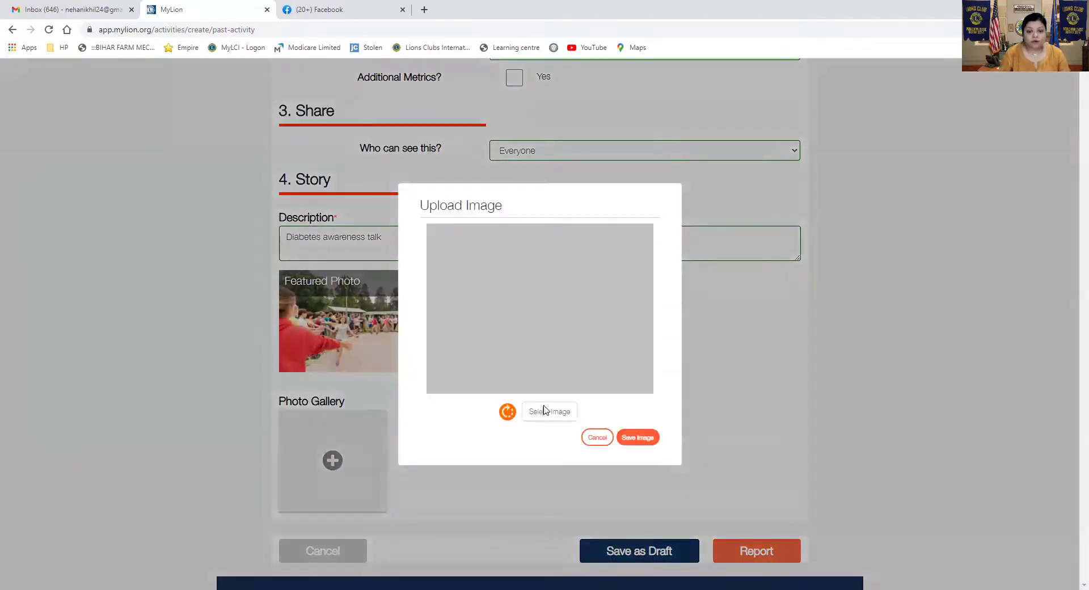
left_click(186, 29)
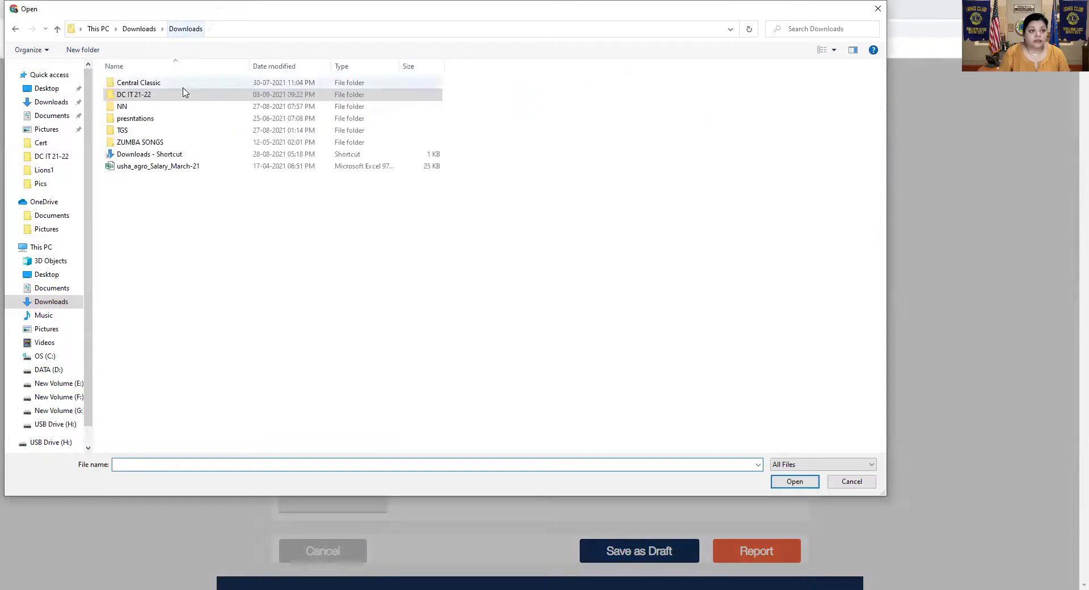
left_click(142, 108)
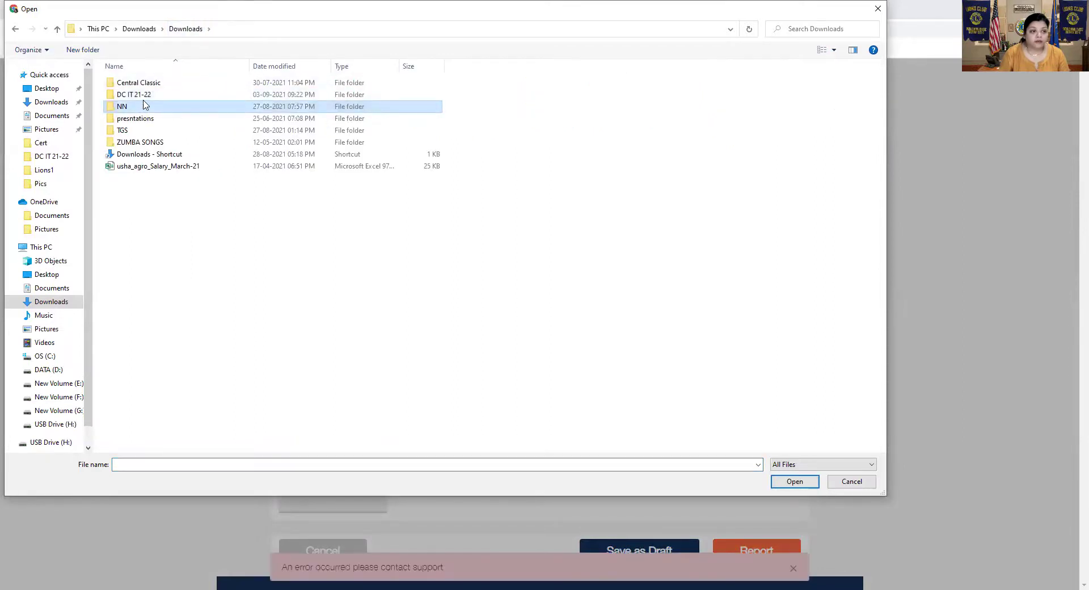
double_click(146, 83)
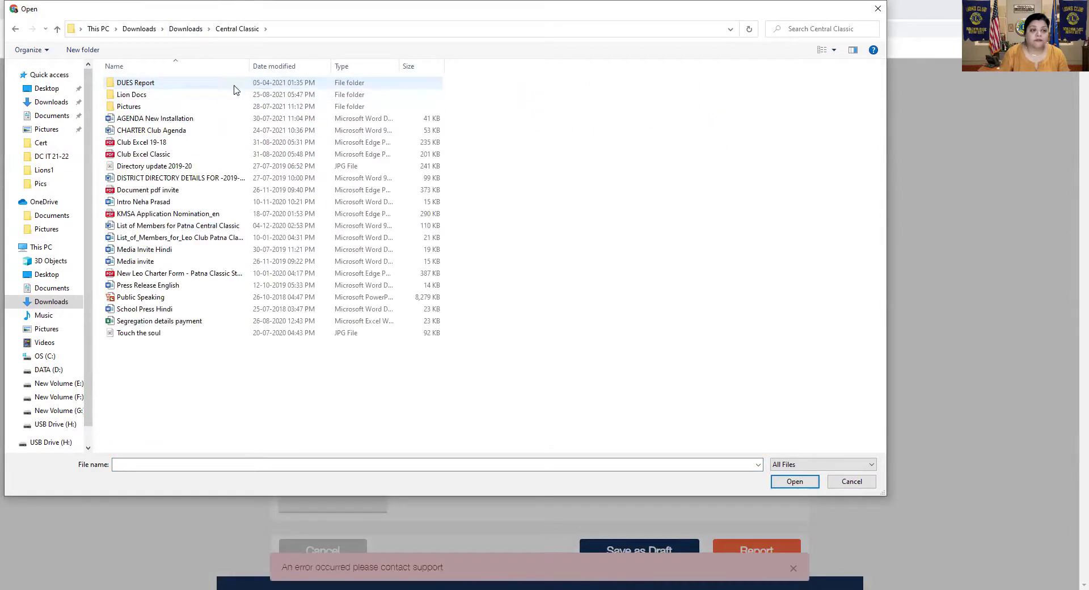
double_click(135, 95)
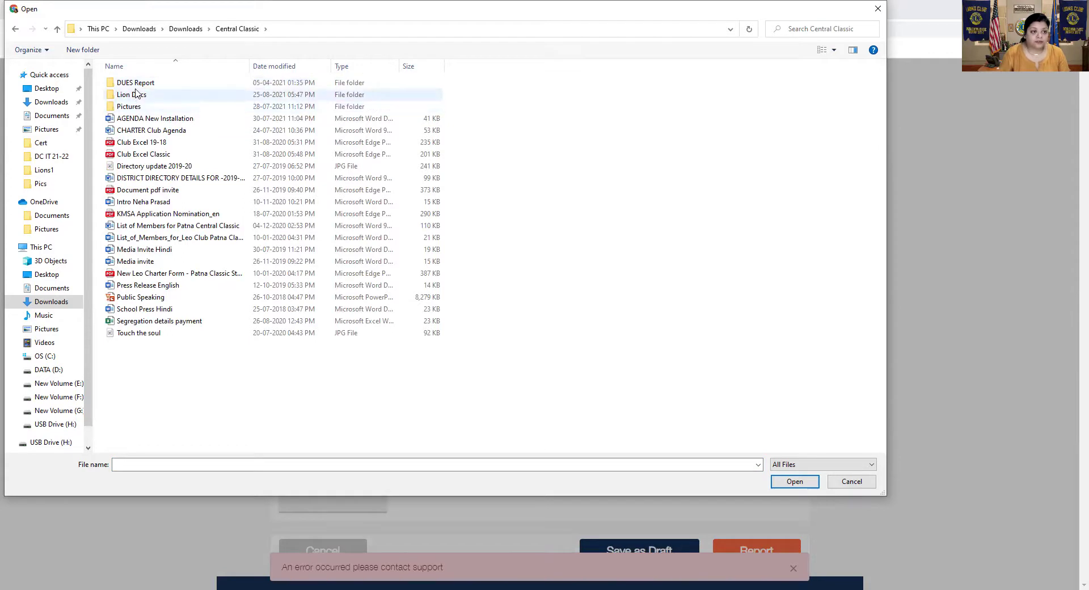
double_click(126, 82)
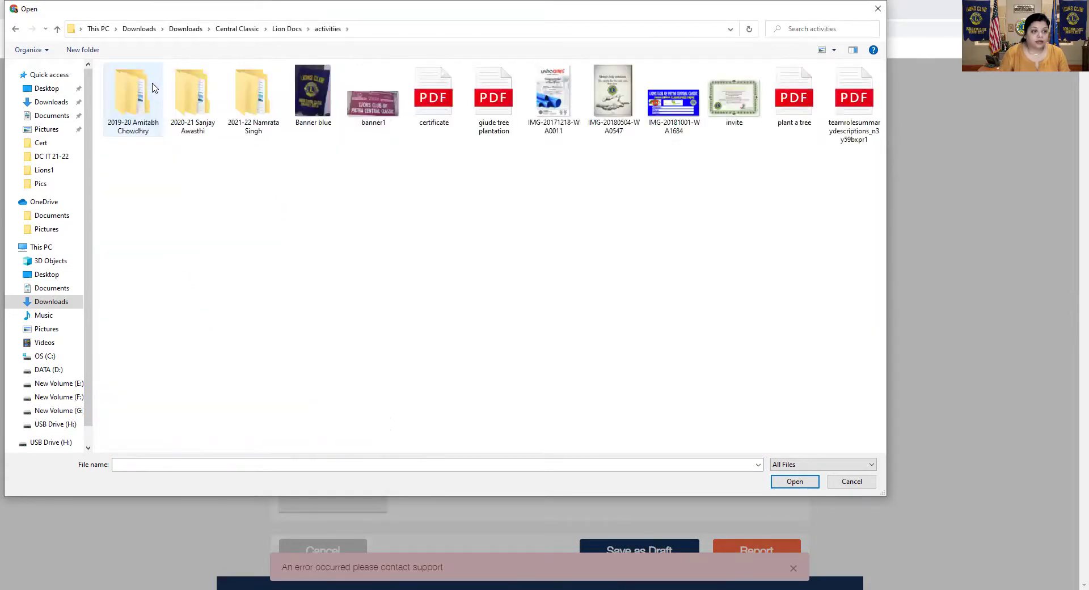
double_click(258, 107)
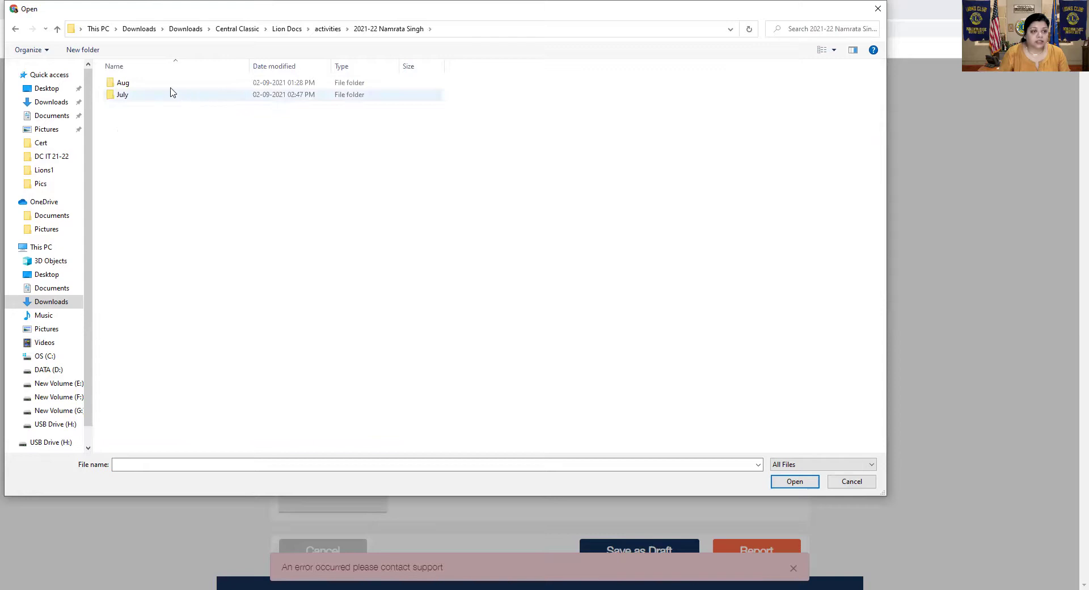
mouse_move(124, 83)
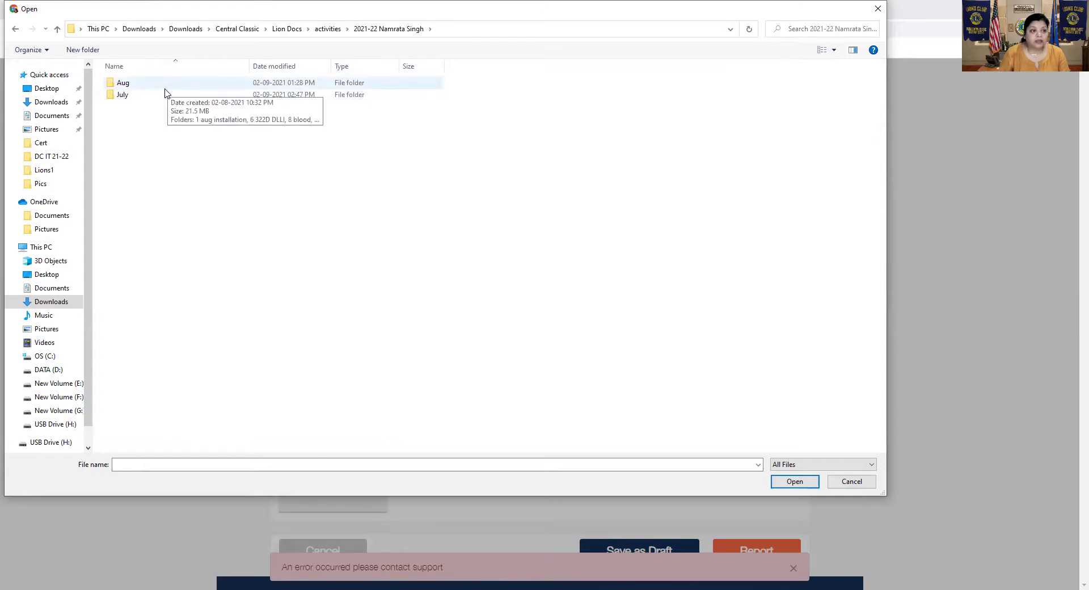
double_click(155, 95)
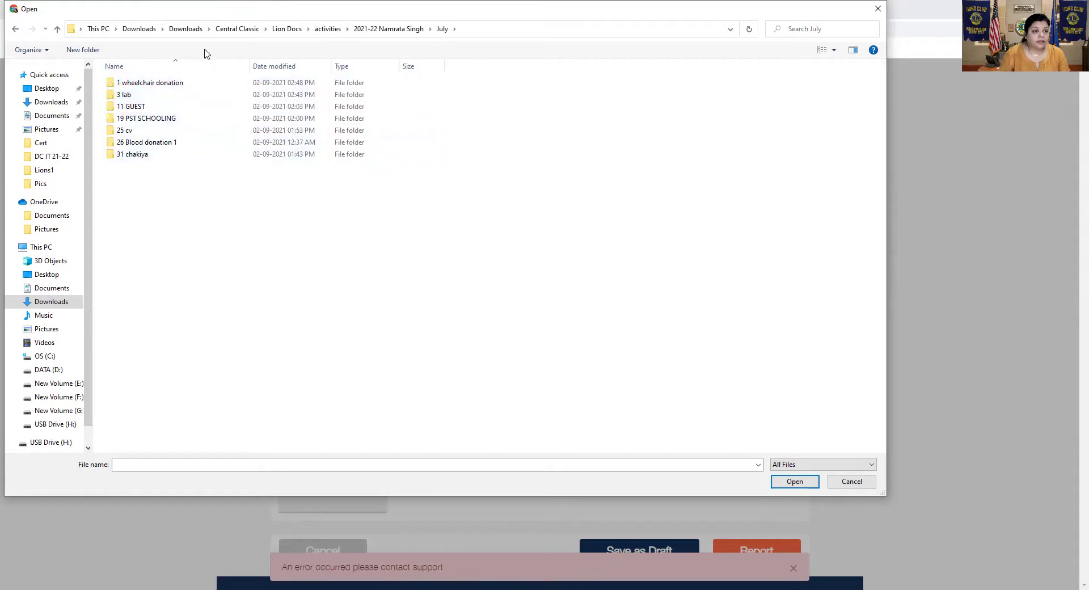
key("alt+Up")
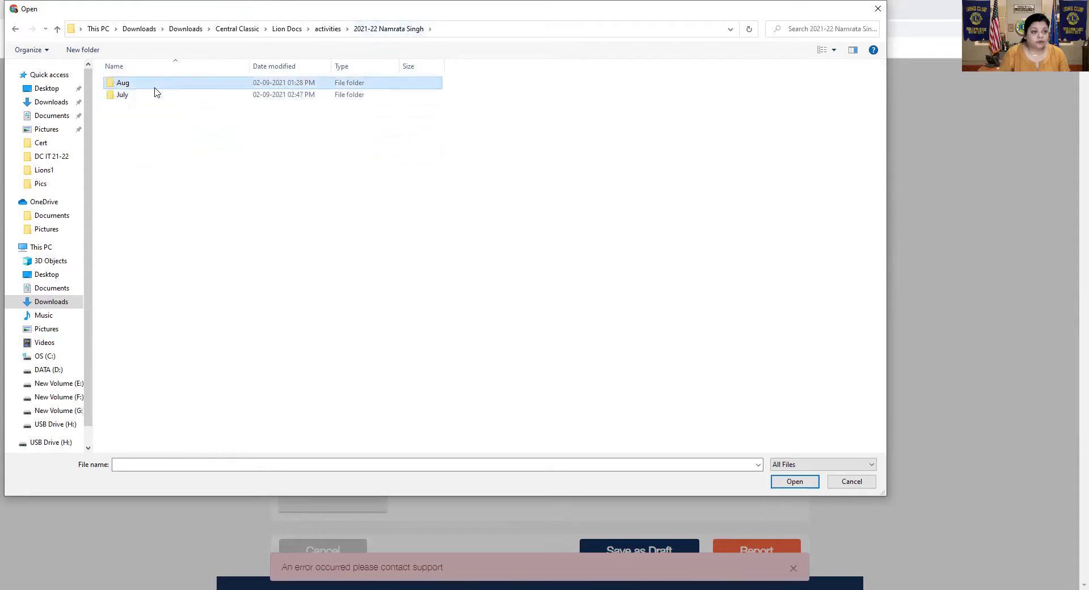
double_click(155, 84)
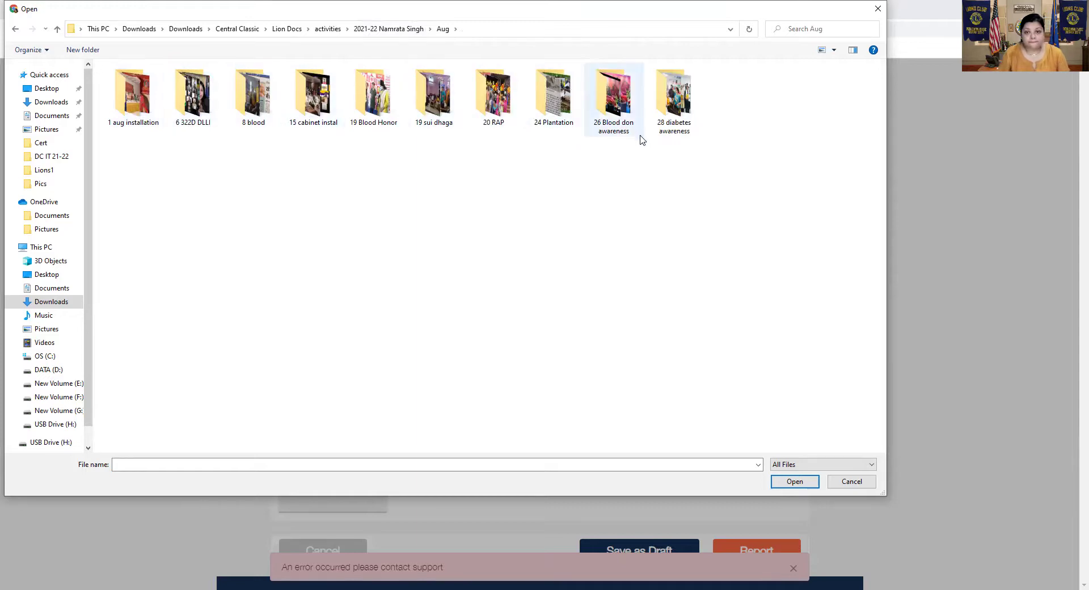
Choose image 2 from '28 diabetes awareness', adjust the crop and save it as featured photo.
left_click(676, 125)
double_click(676, 105)
left_click(180, 122)
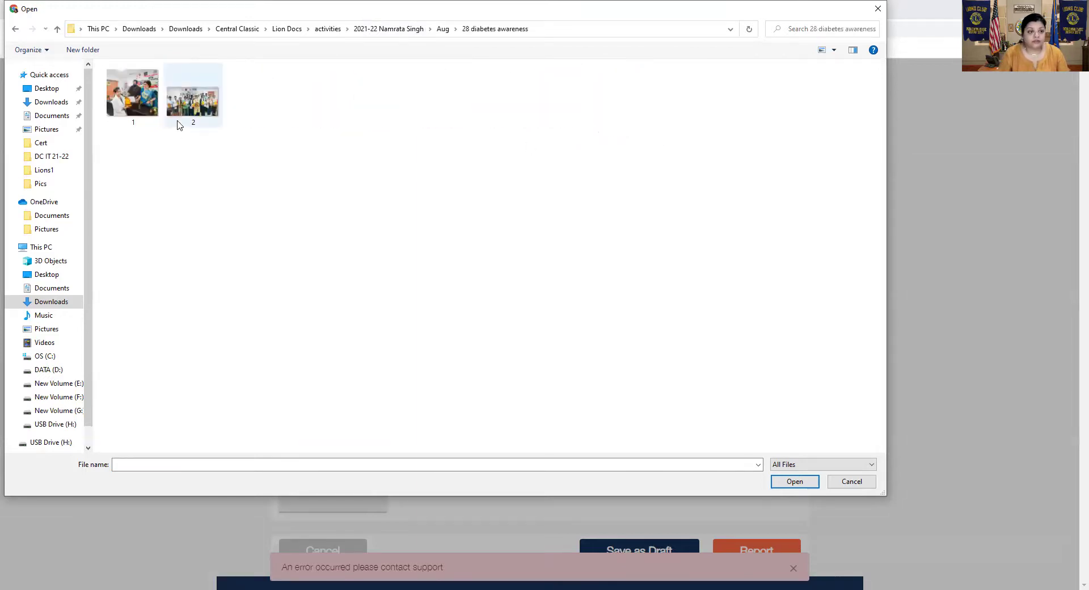
left_click(797, 482)
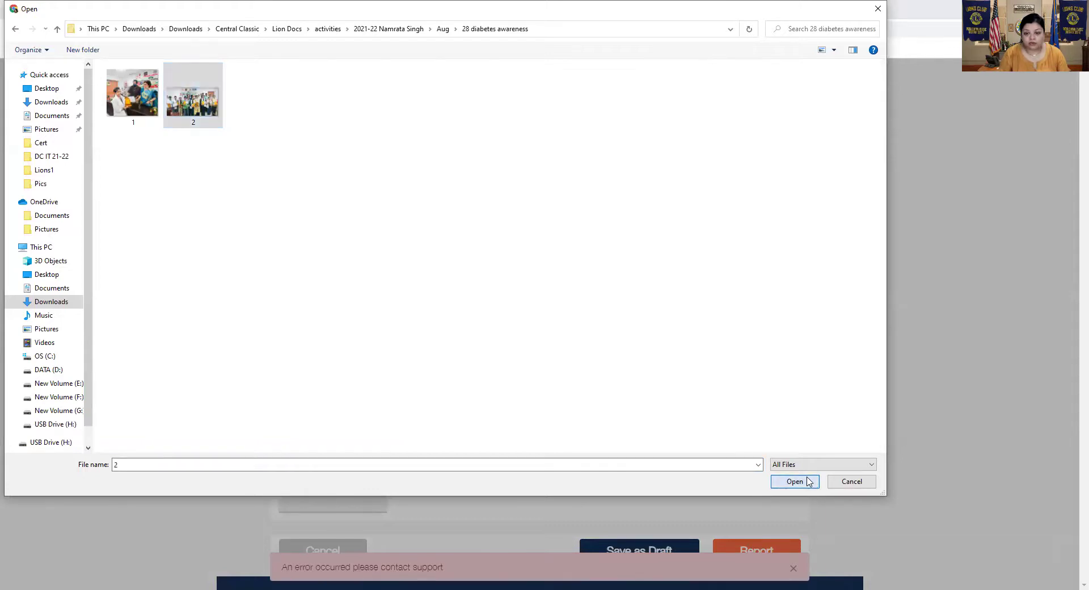
left_click_drag(539, 309, 544, 310)
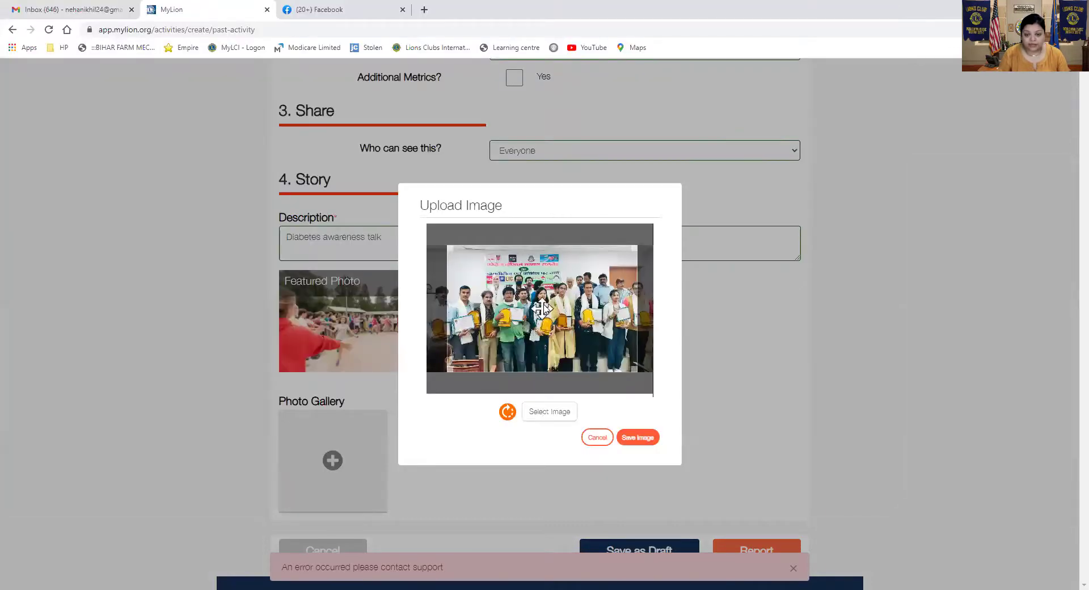
left_click(640, 438)
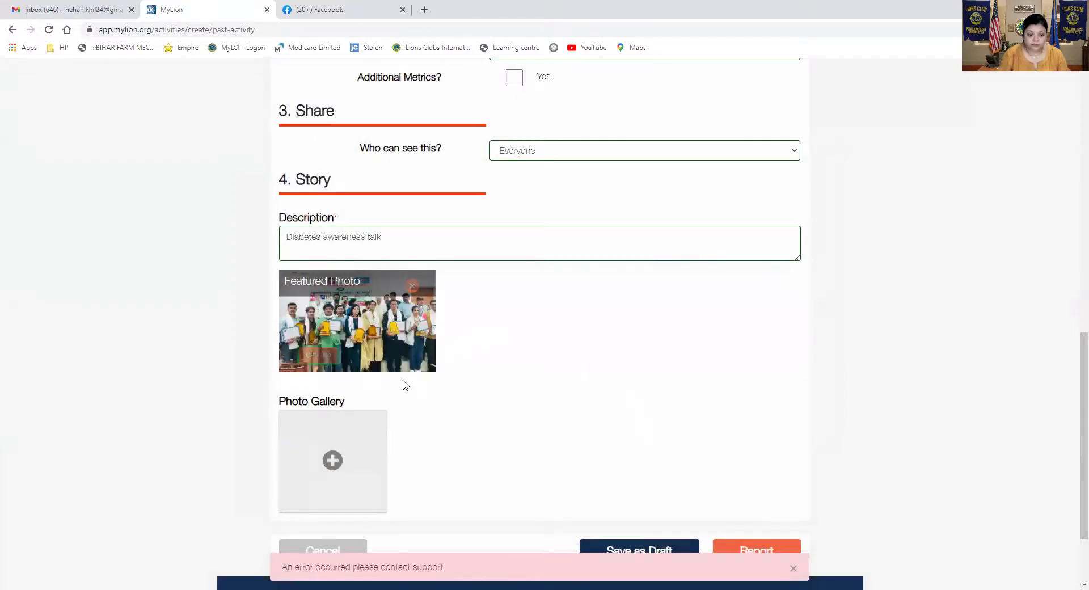
scroll(454, 357, "down", 3)
Add image 1 from the diabetes awareness folder to the Photo Gallery.
left_click(332, 356)
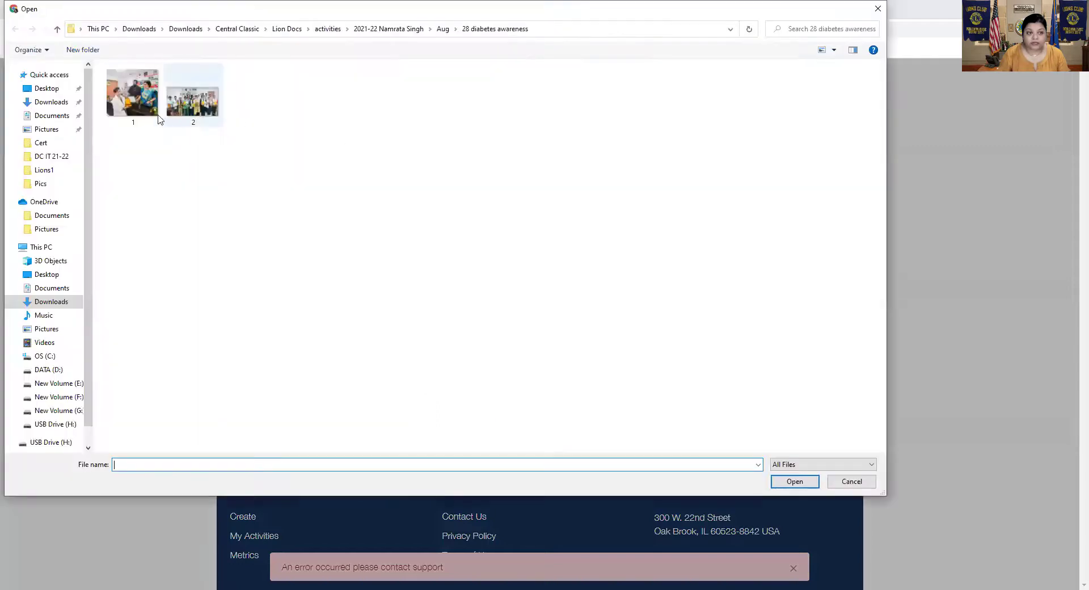
left_click(132, 94)
left_click(815, 487)
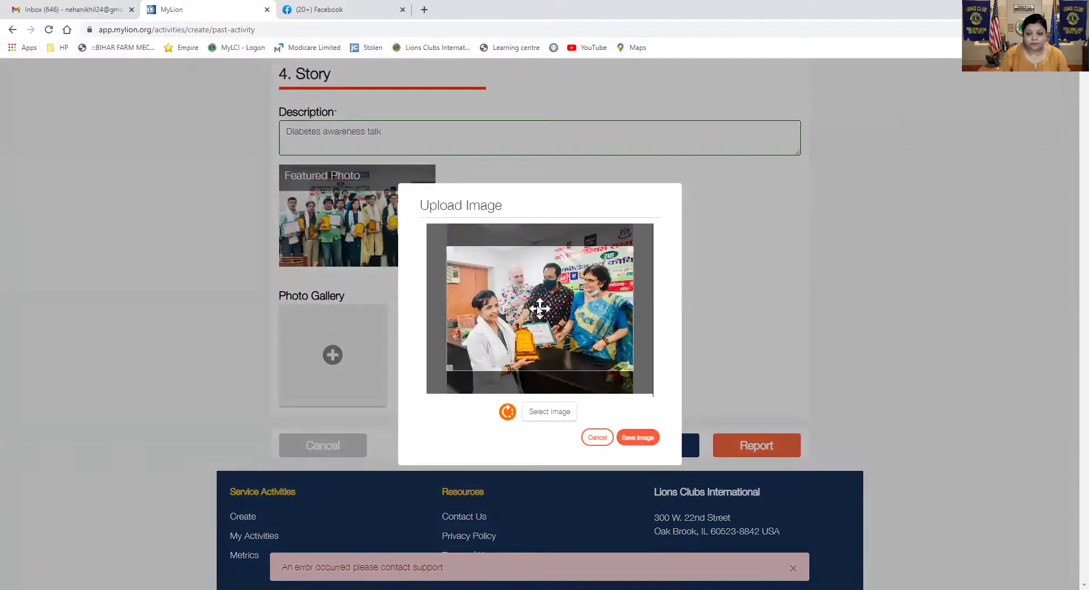
left_click(638, 438)
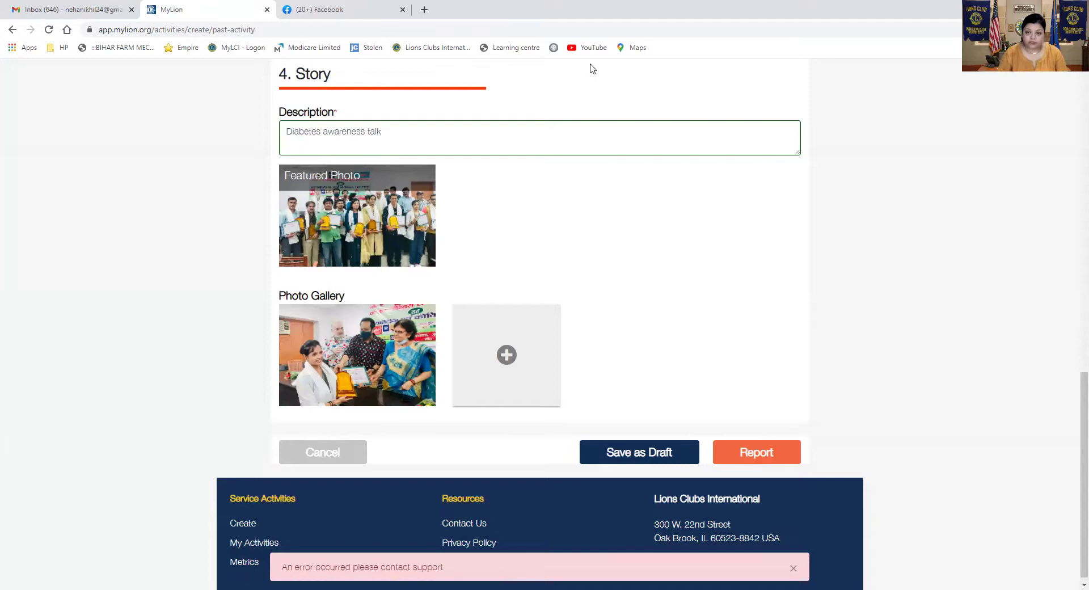
left_click(638, 450)
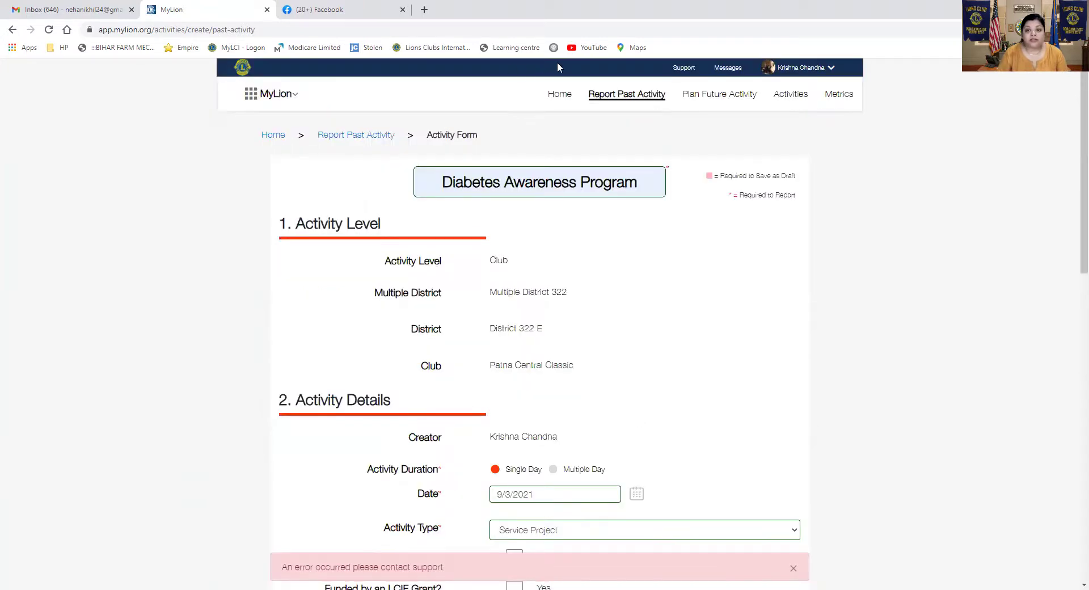
Filter Activities to Past Activities and Club Activities, confirming Diabetes Awareness Program shows as Reported.
left_click(559, 95)
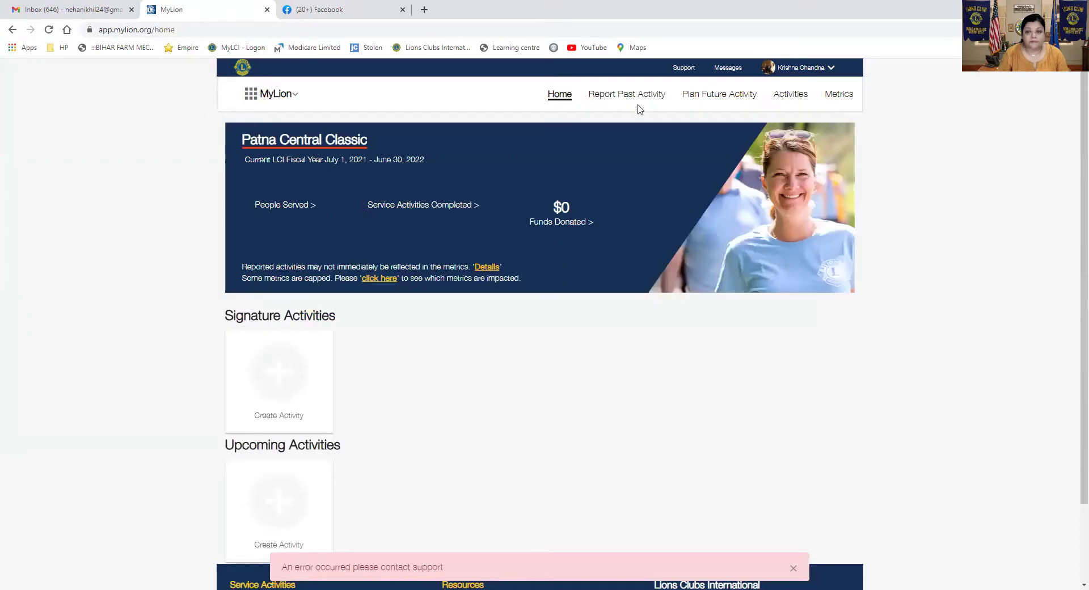
left_click(793, 98)
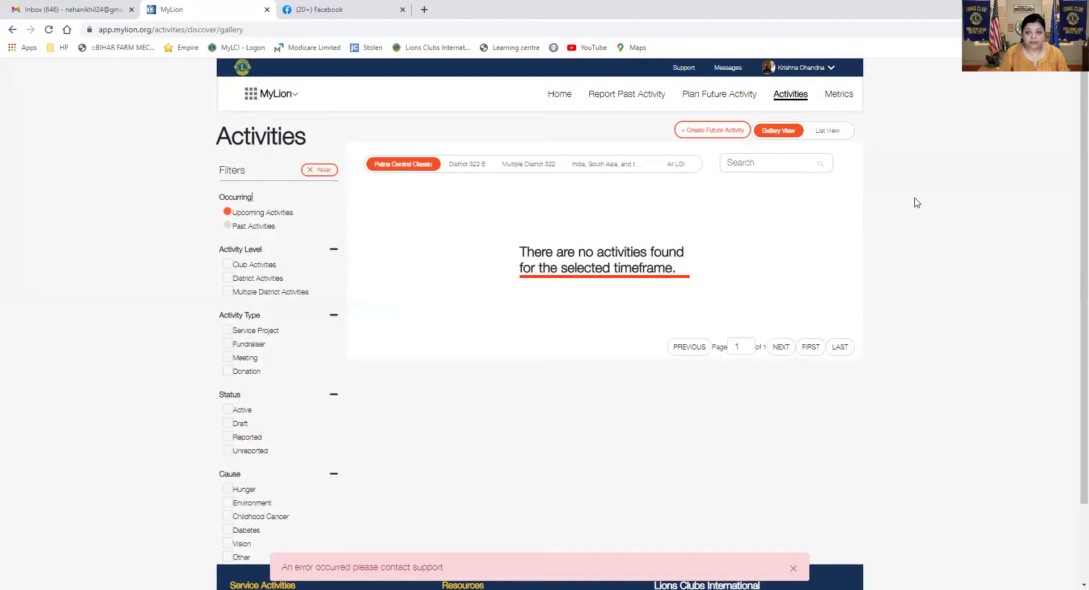
left_click(229, 225)
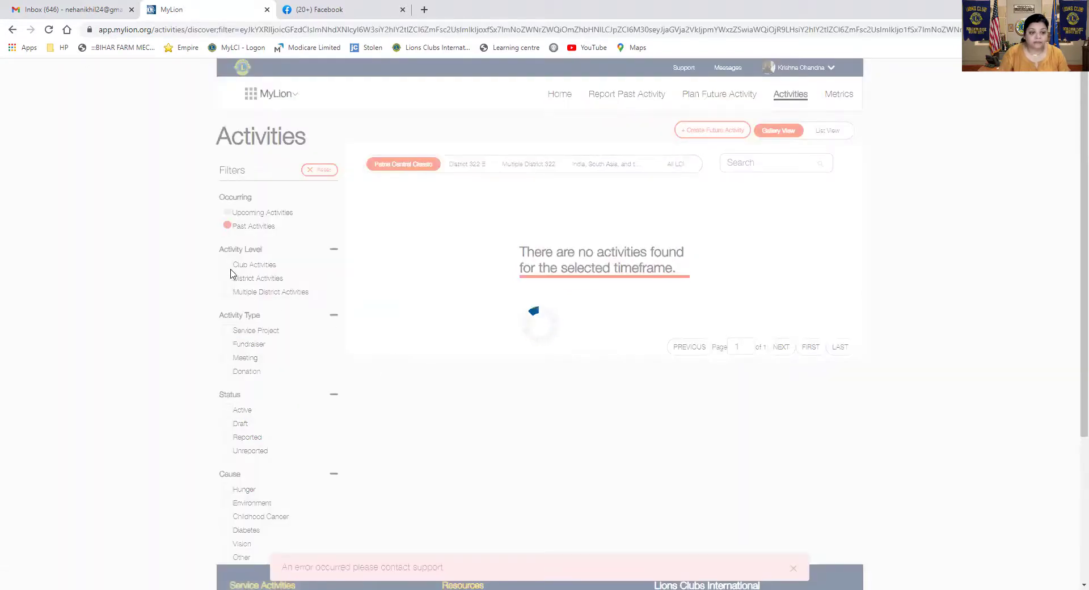
left_click(227, 265)
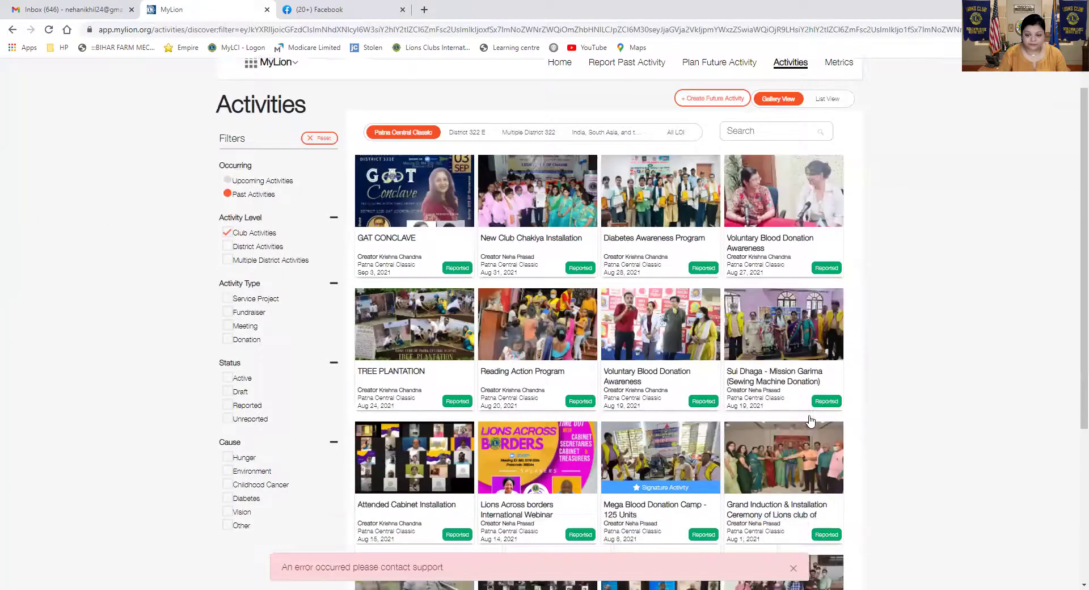
scroll(812, 423, "down", 2)
scroll(761, 437, "down", 3)
scroll(728, 463, "up", 5)
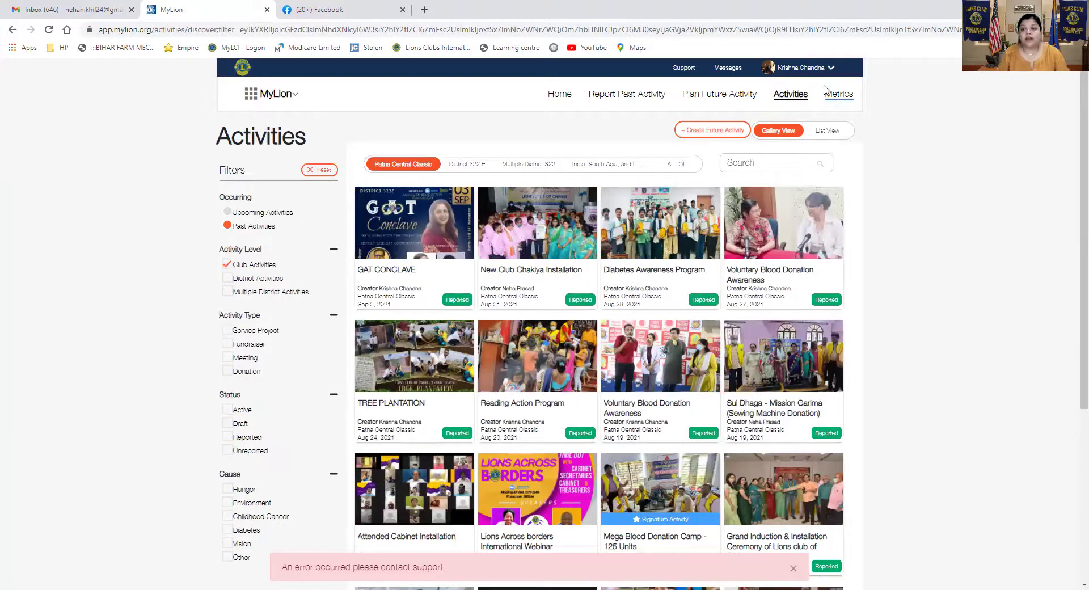
Log out of MyLion from the top-right profile menu.
left_click(820, 68)
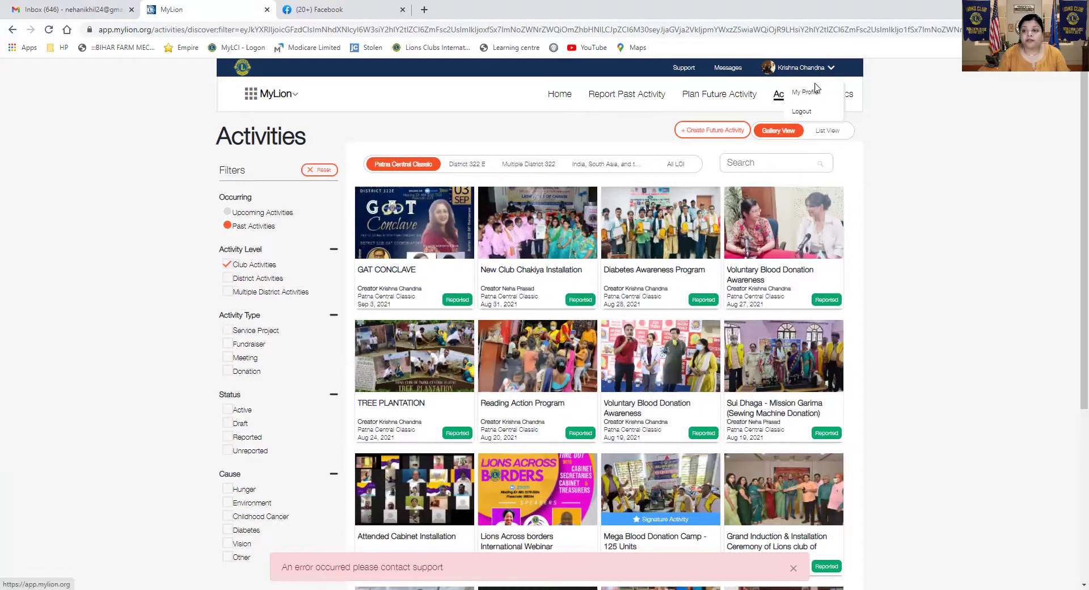
left_click(802, 112)
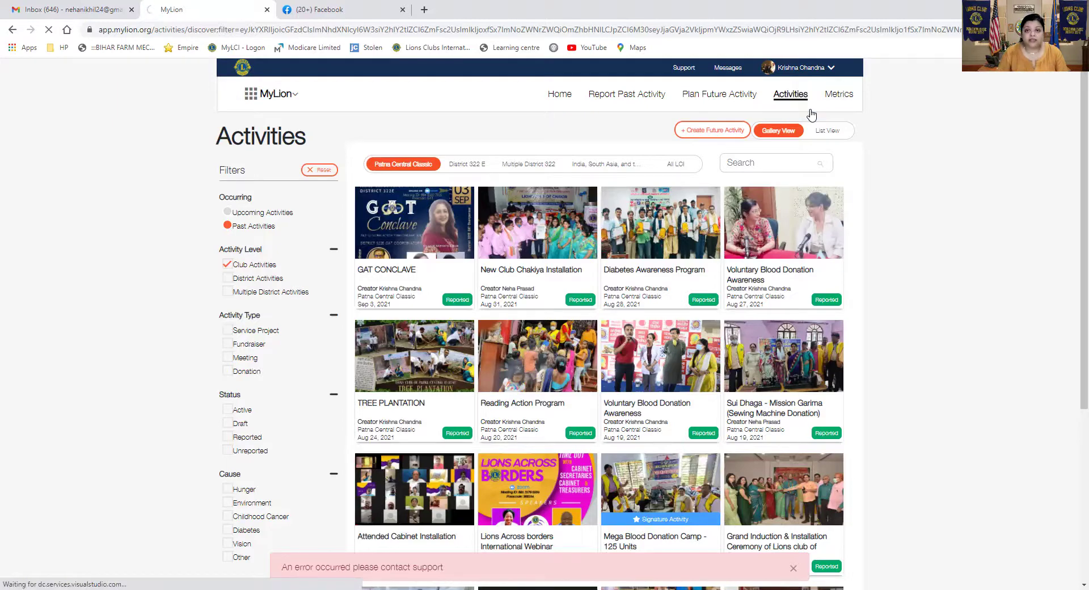